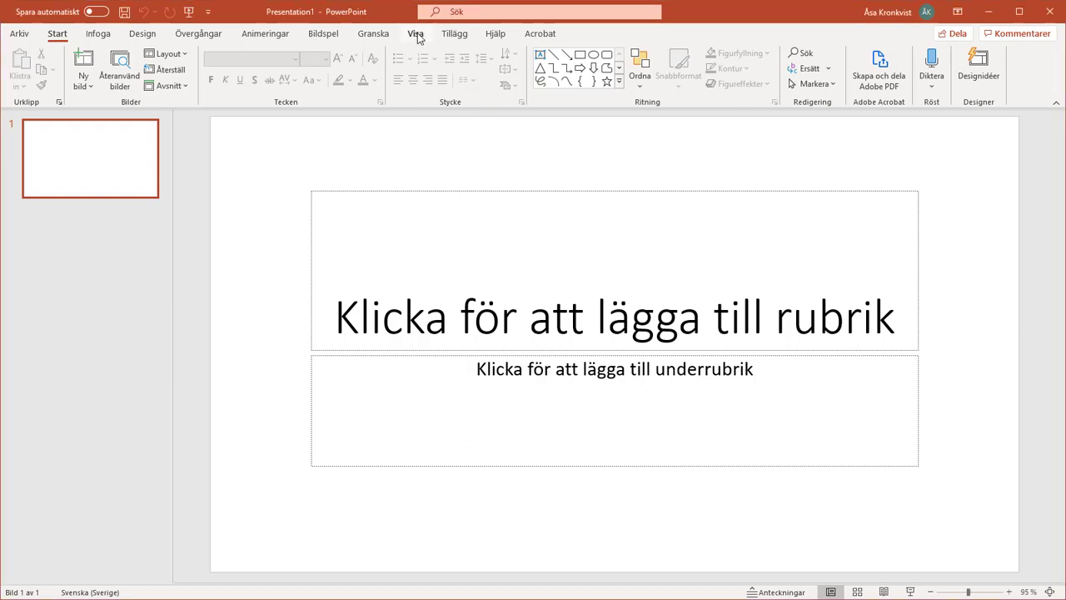
# Switch the ribbon to the Visa (View) tab to show the presentation view options
pyautogui.click(417, 34)
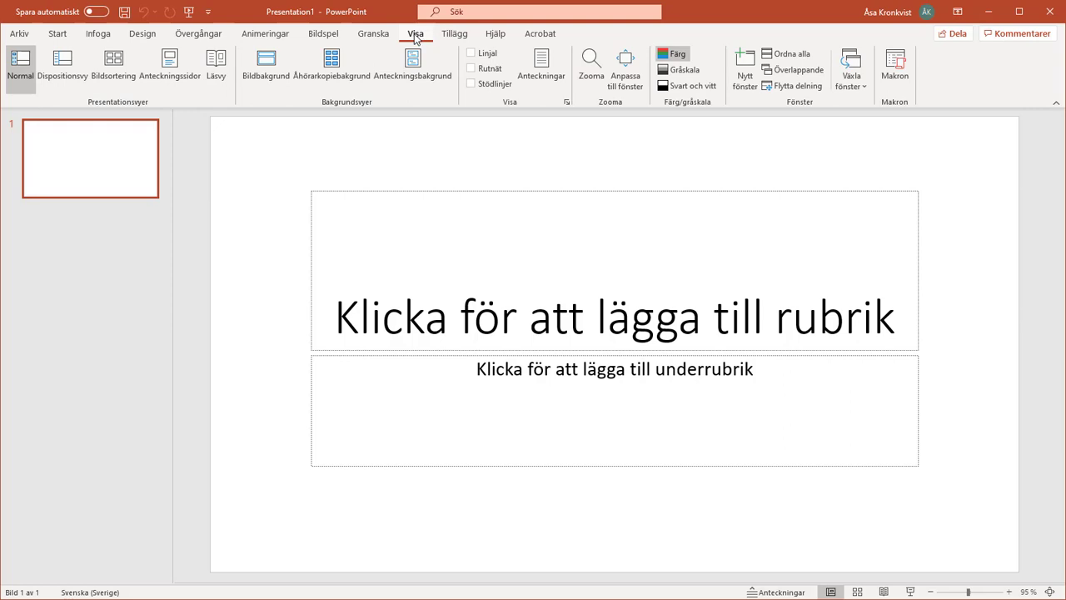
# Enter Slide Master view and select the top-level Office Theme master slide
pyautogui.click(266, 65)
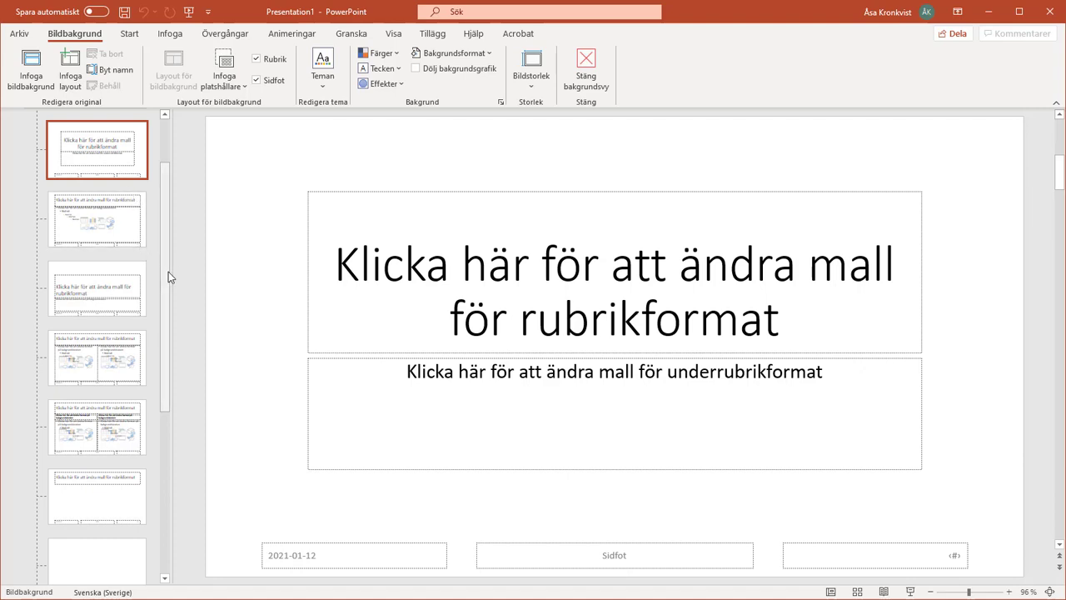
pyautogui.moveTo(168, 271); pyautogui.dragTo(176, 207)
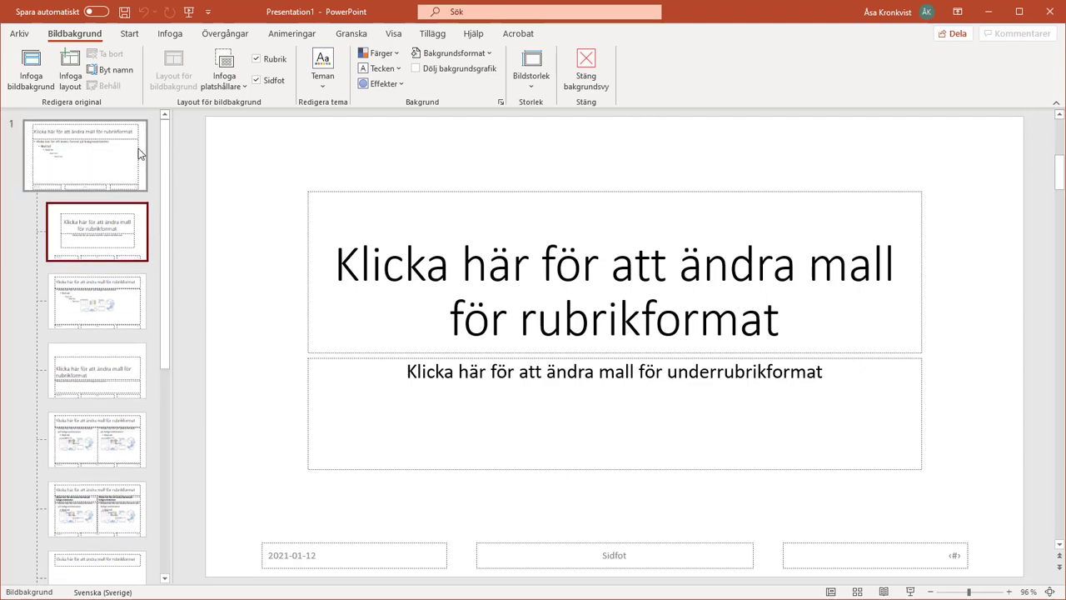
pyautogui.click(139, 154)
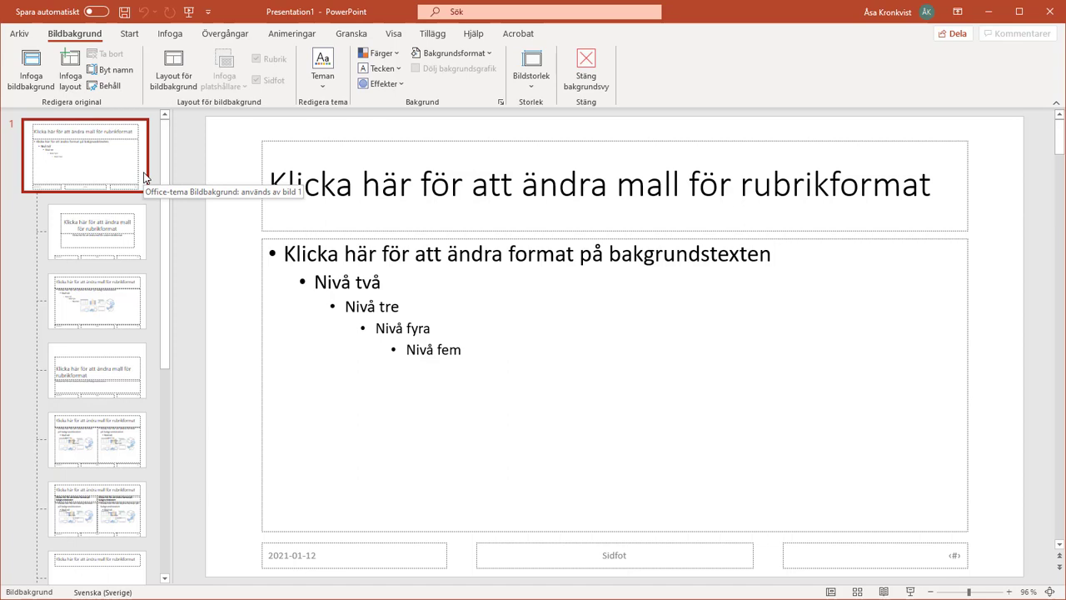
pyautogui.click(183, 37)
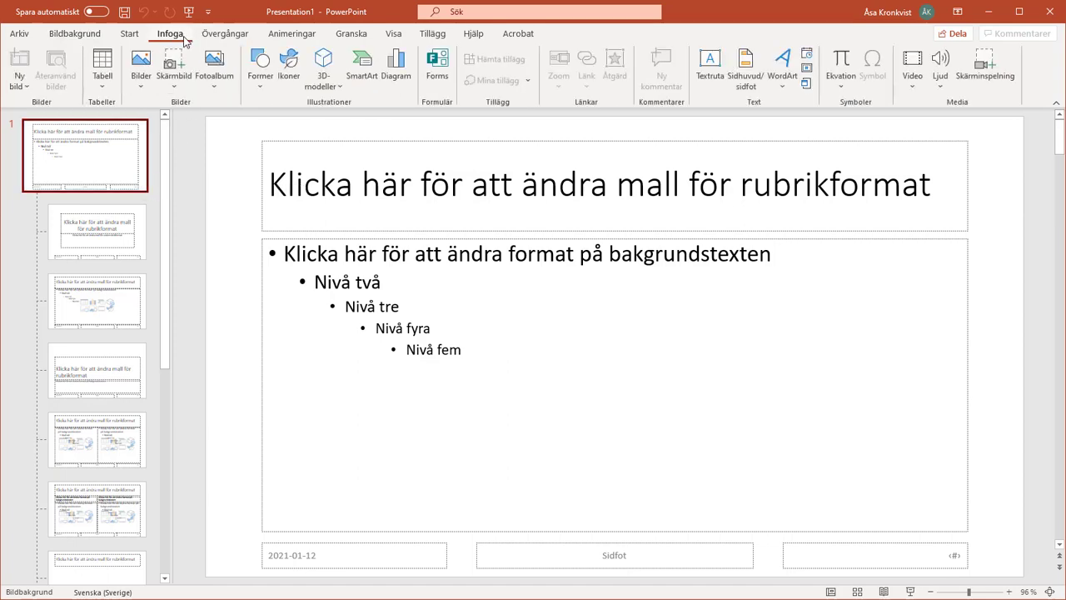
# Insert the photo vår.JPG from this computer onto the master slide
pyautogui.click(146, 92)
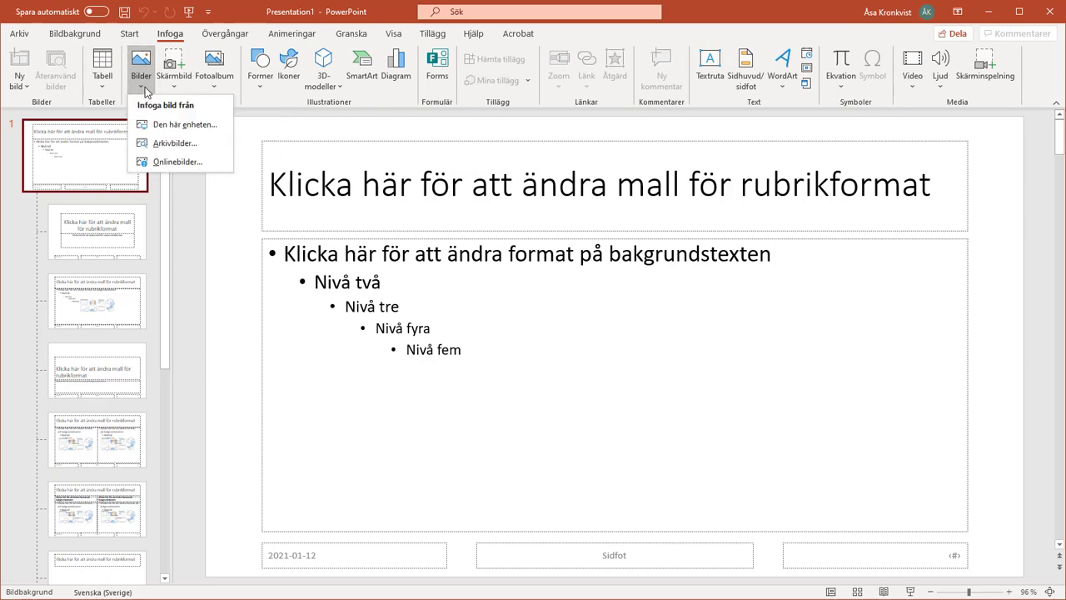
pyautogui.click(171, 131)
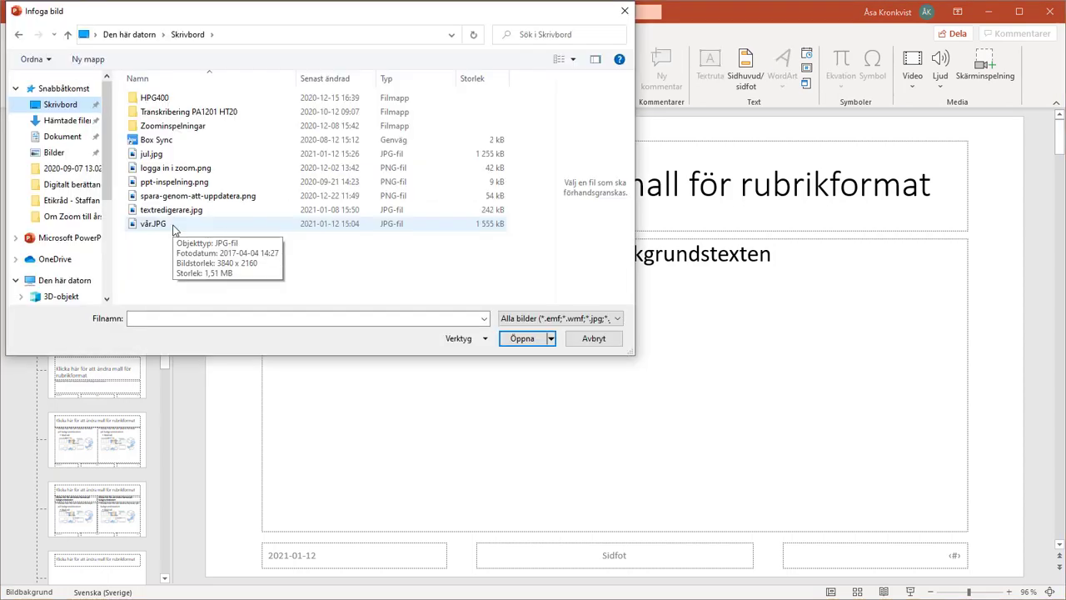
pyautogui.doubleClick(162, 224)
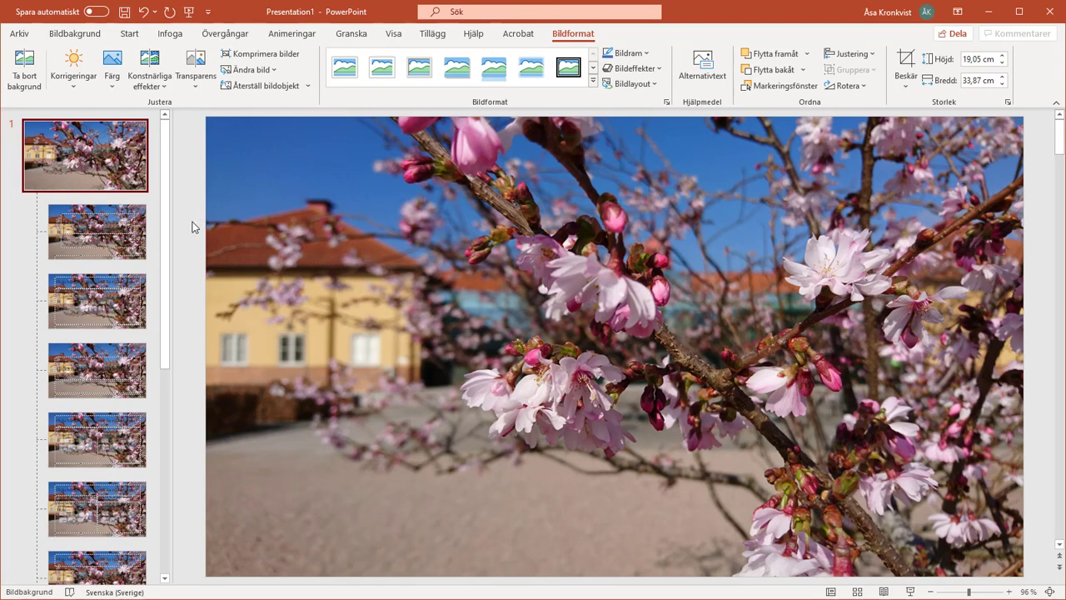
pyautogui.click(170, 34)
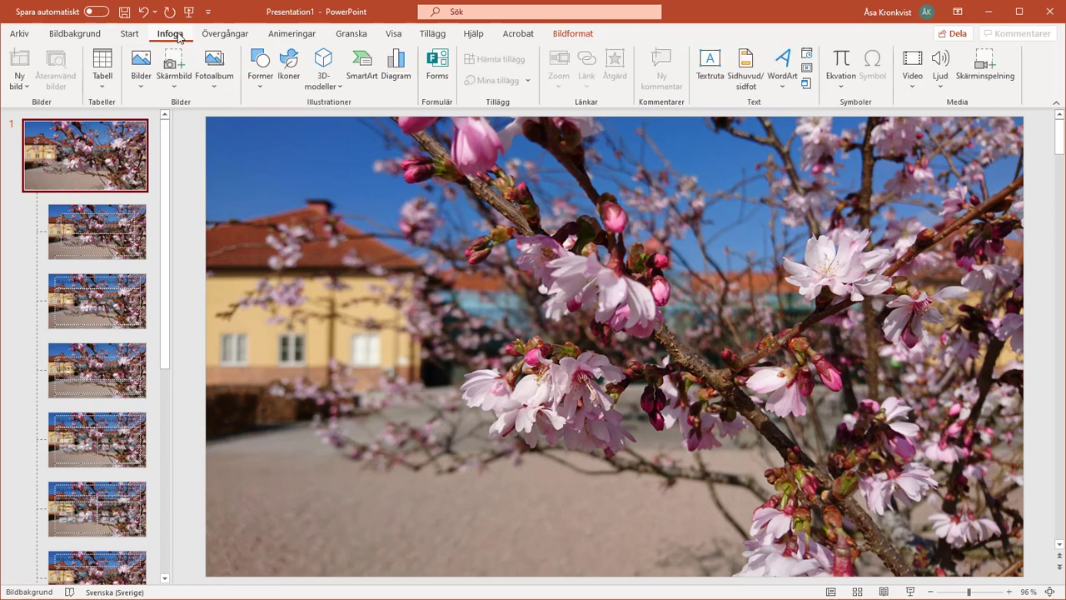
# Draw a rounded rectangle from the slide's top centre to its bottom-right corner
pyautogui.click(260, 87)
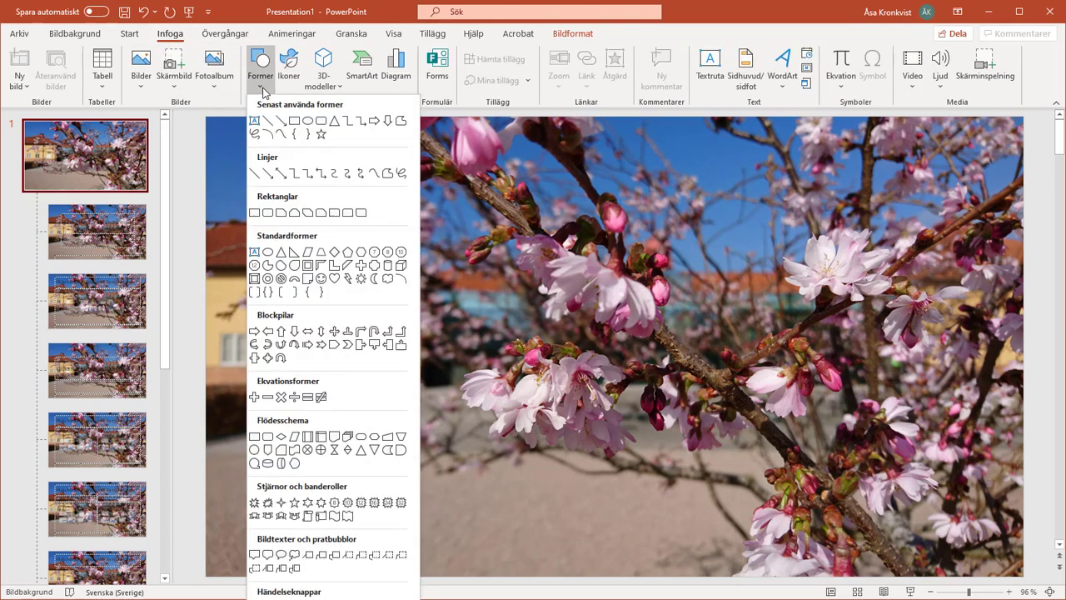
pyautogui.click(321, 123)
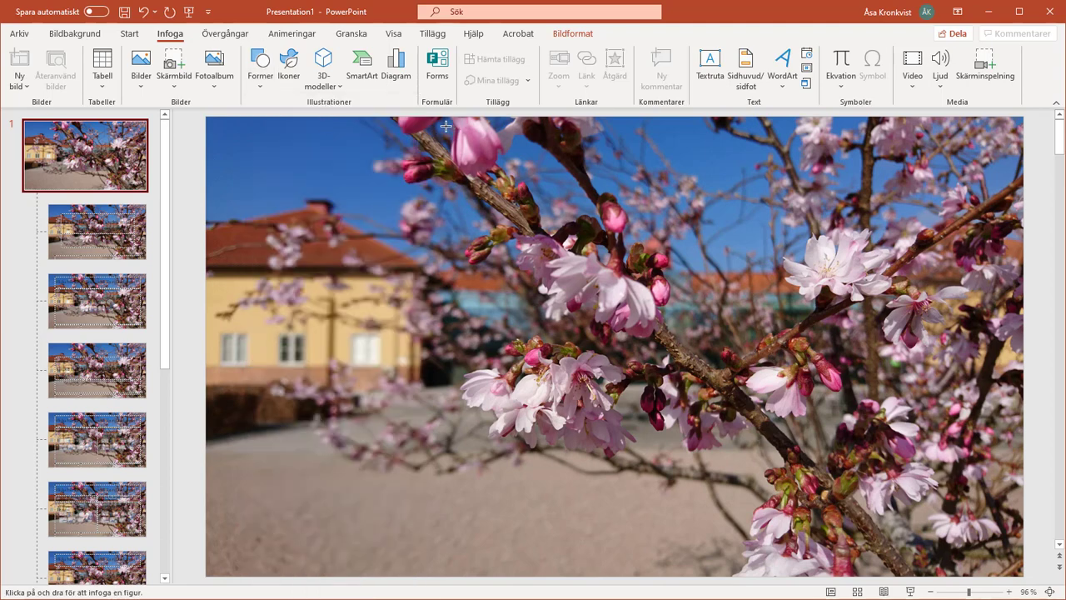
pyautogui.moveTo(447, 124); pyautogui.dragTo(1005, 553)
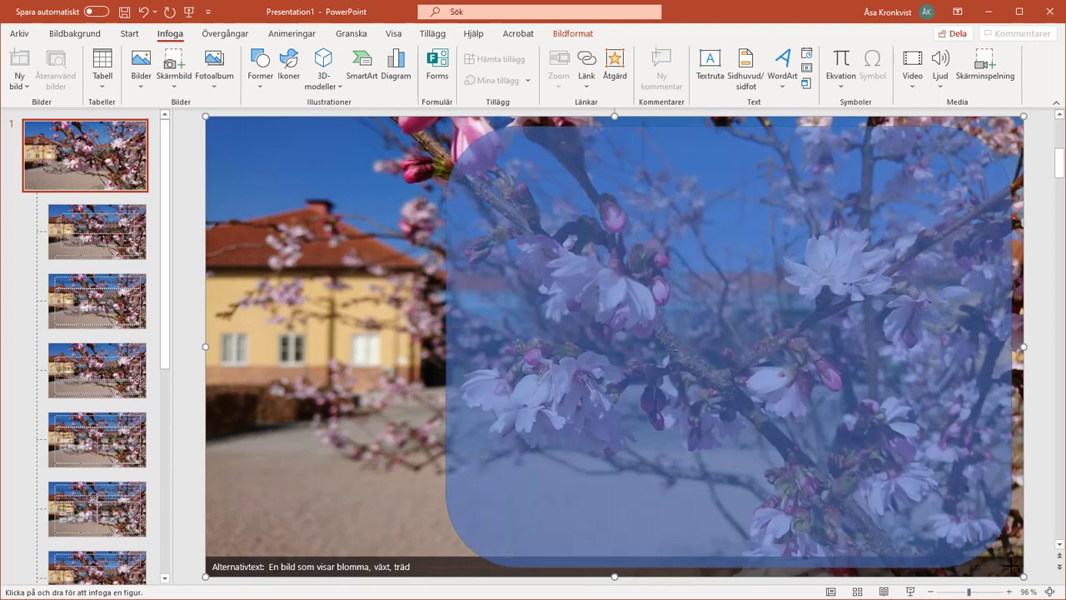
pyautogui.moveTo(1006, 554); pyautogui.dragTo(1013, 567)
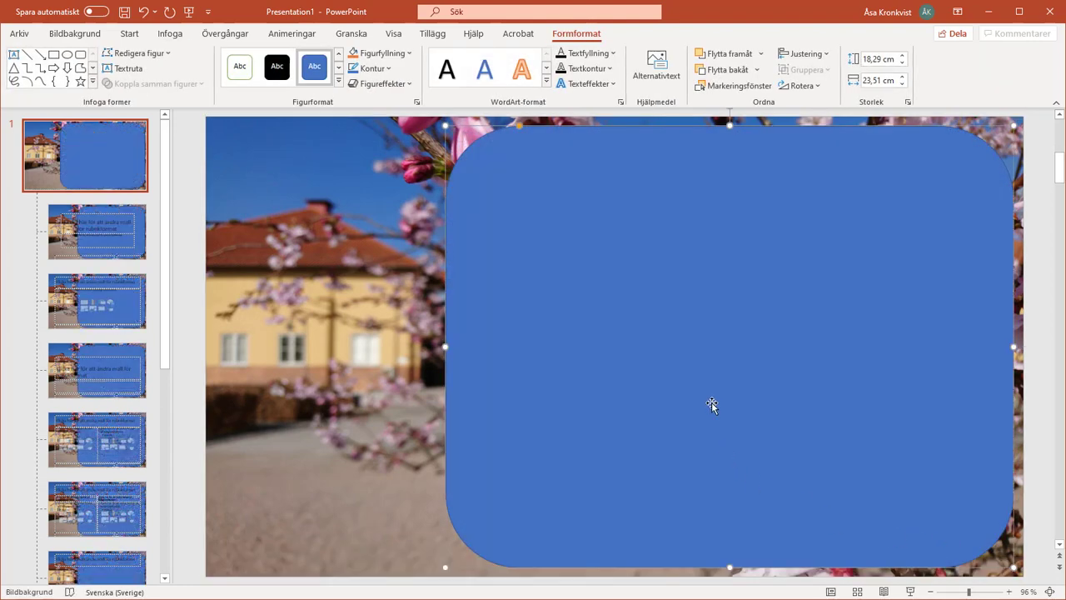
# Give the panel a white fill and white outline, and make its corners less rounded
pyautogui.click(410, 54)
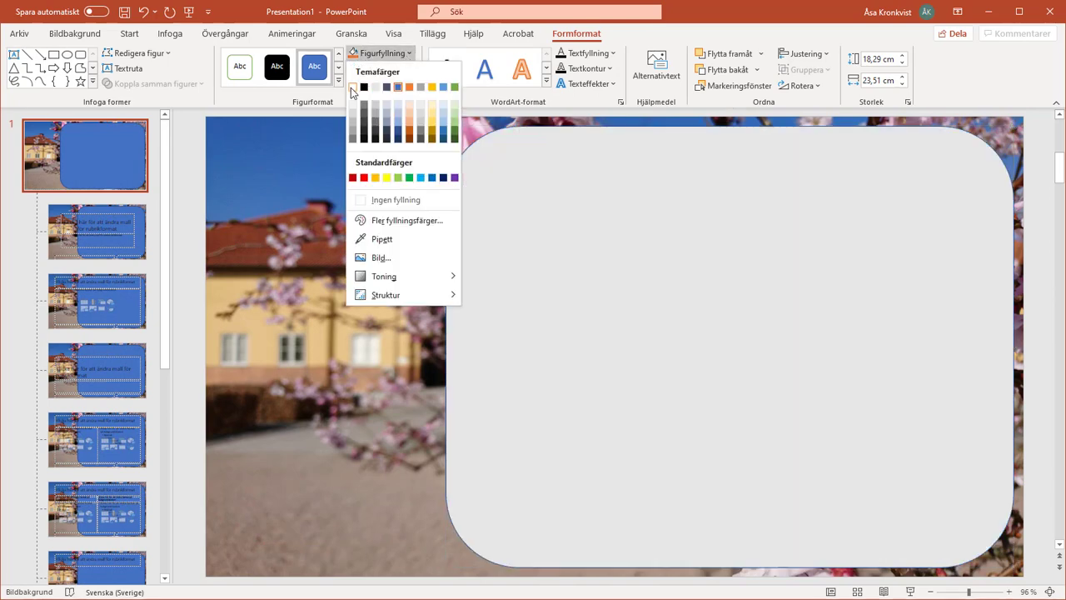
pyautogui.click(359, 87)
pyautogui.click(388, 68)
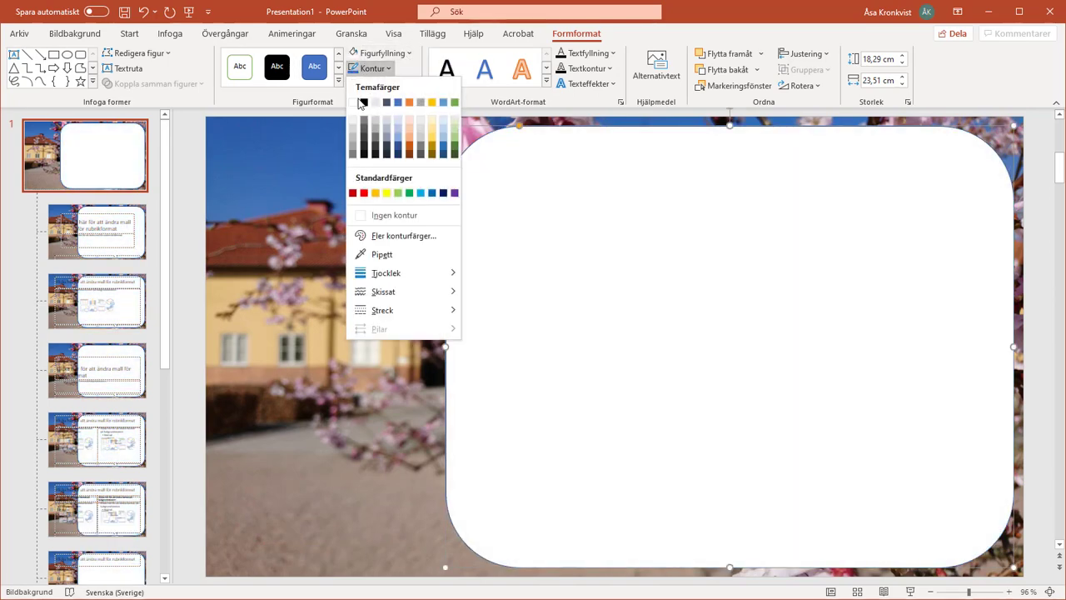
pyautogui.click(353, 102)
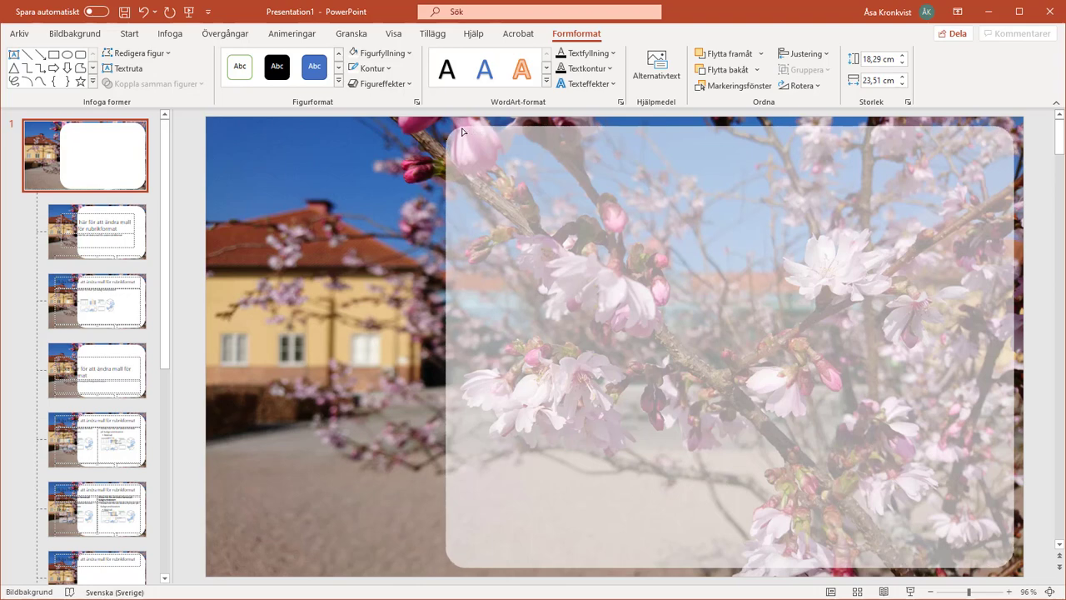
pyautogui.moveTo(462, 131); pyautogui.dragTo(449, 130)
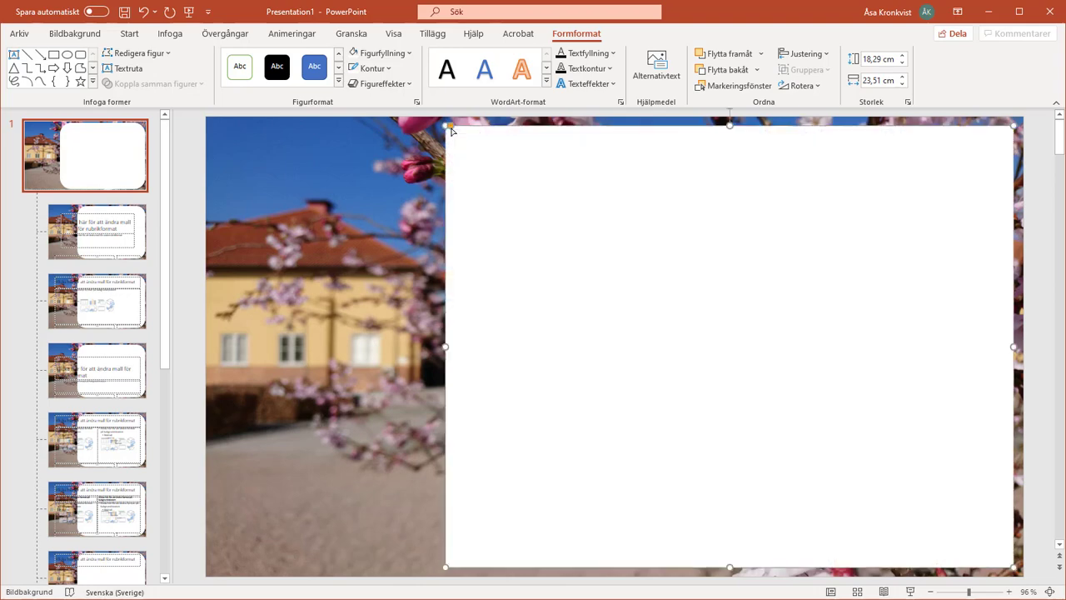
pyautogui.click(140, 229)
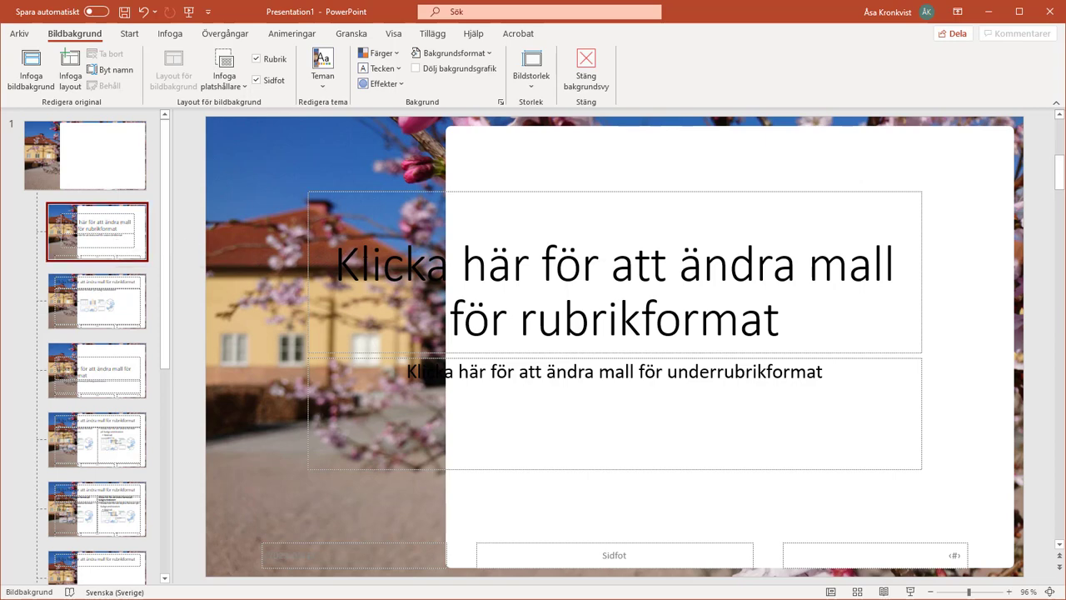
# Resize the Title Slide layout's title placeholder to fit inside the white panel
pyautogui.doubleClick(921, 271)
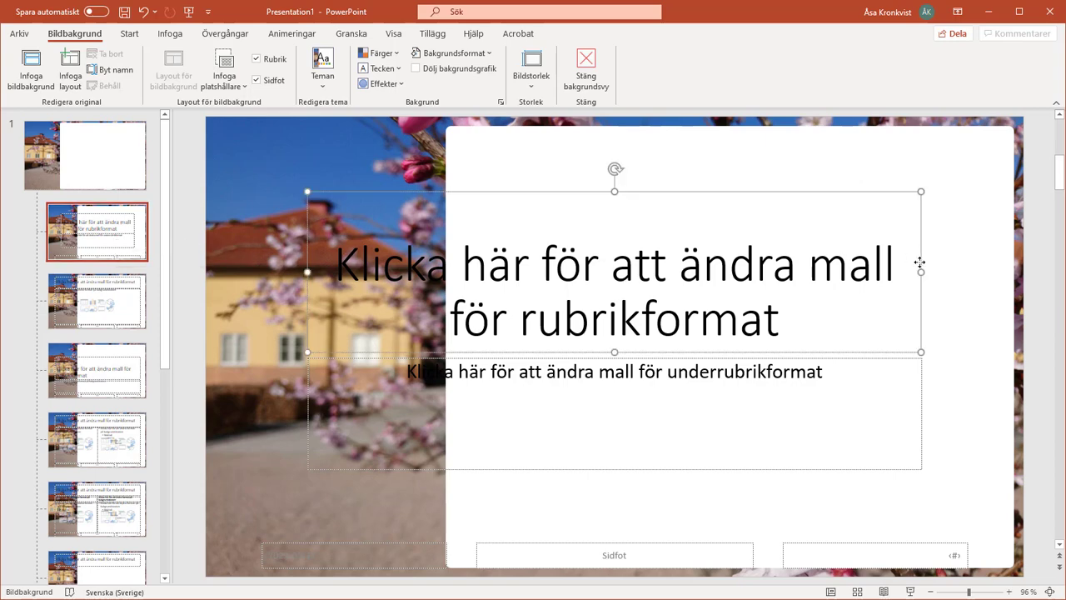
pyautogui.moveTo(921, 272); pyautogui.dragTo(999, 272)
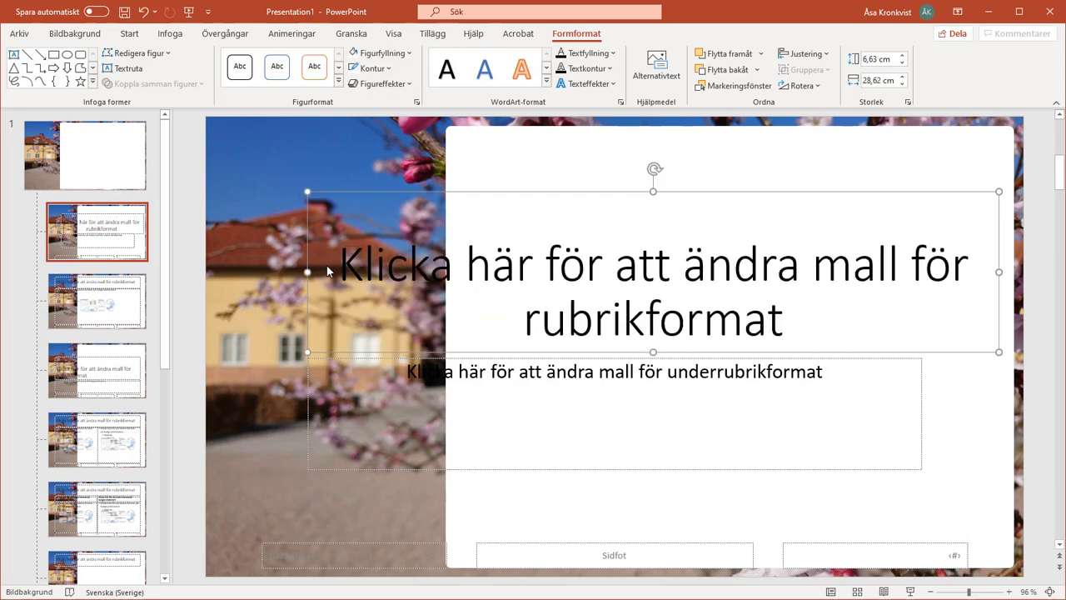
pyautogui.moveTo(307, 271); pyautogui.dragTo(459, 274)
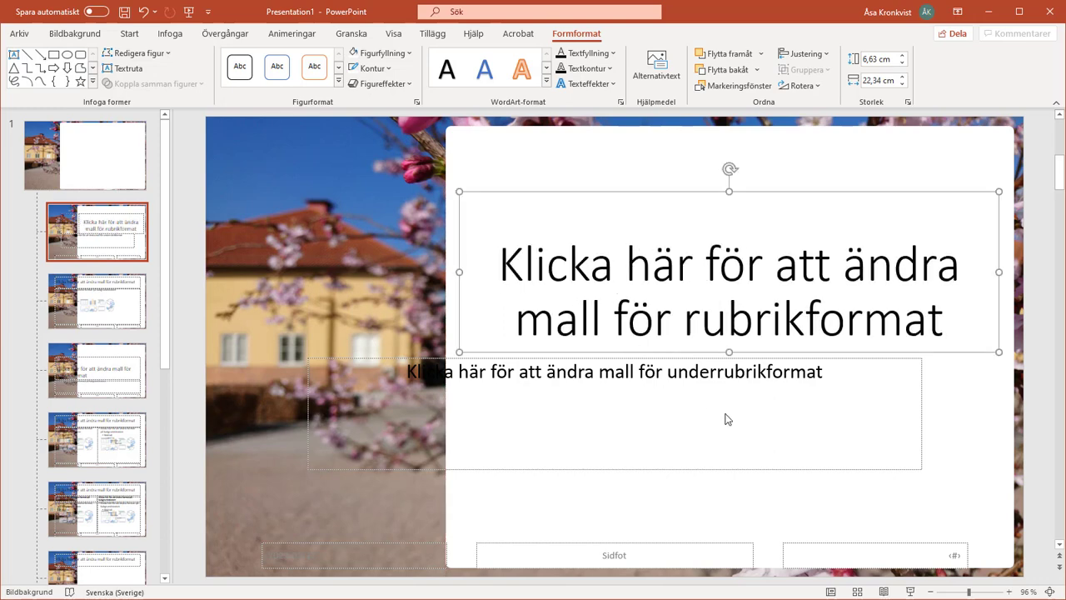
pyautogui.press('Escape')
# Fit the subtitle placeholder inside the white panel as well
pyautogui.click(921, 414)
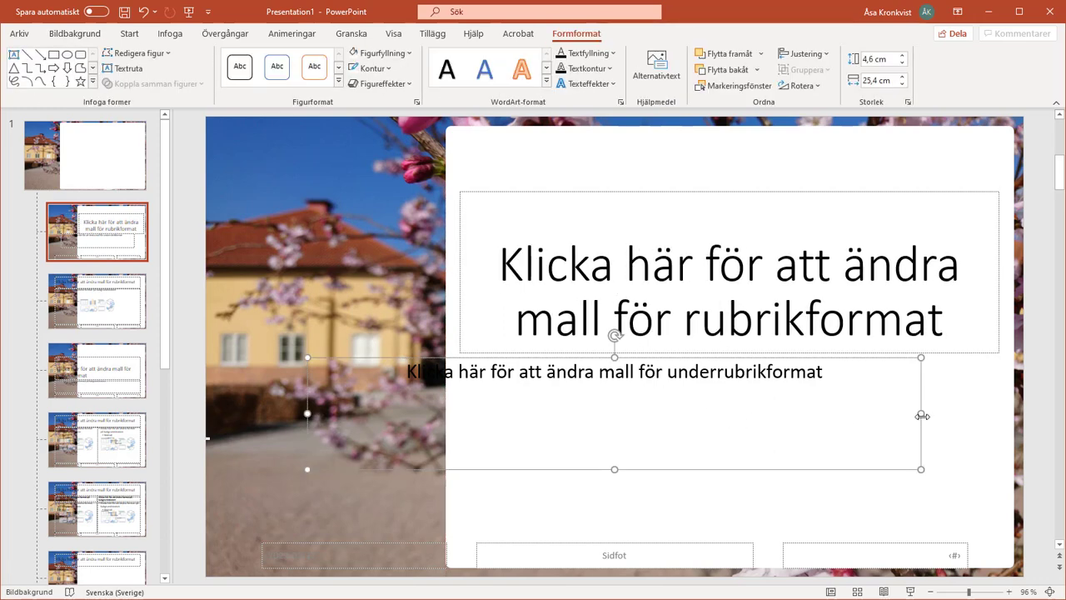
pyautogui.moveTo(921, 414); pyautogui.dragTo(999, 420)
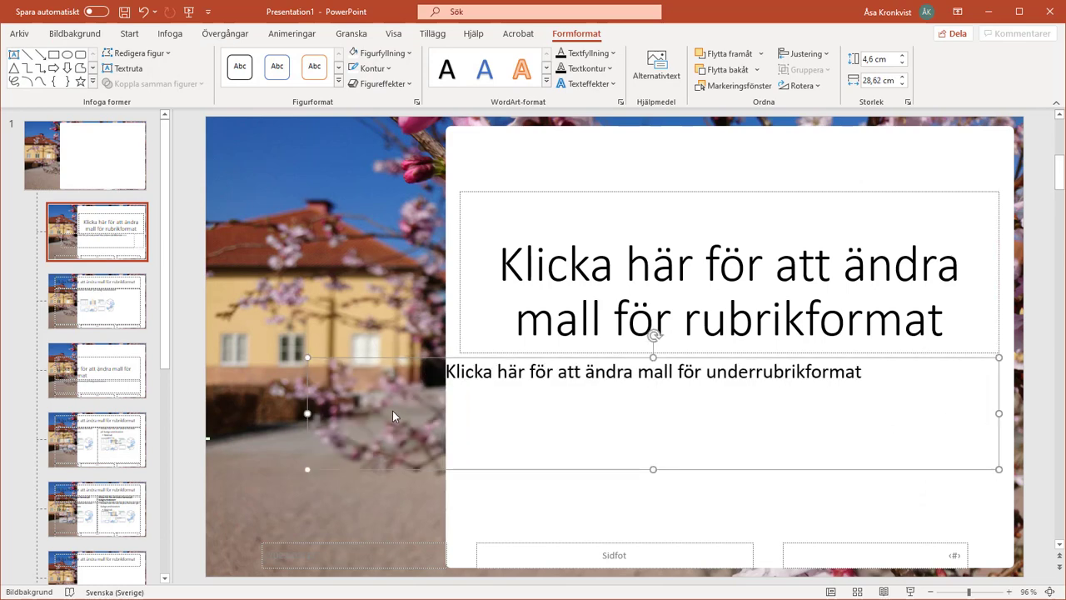
pyautogui.moveTo(308, 413); pyautogui.dragTo(463, 418)
pyautogui.click(97, 310)
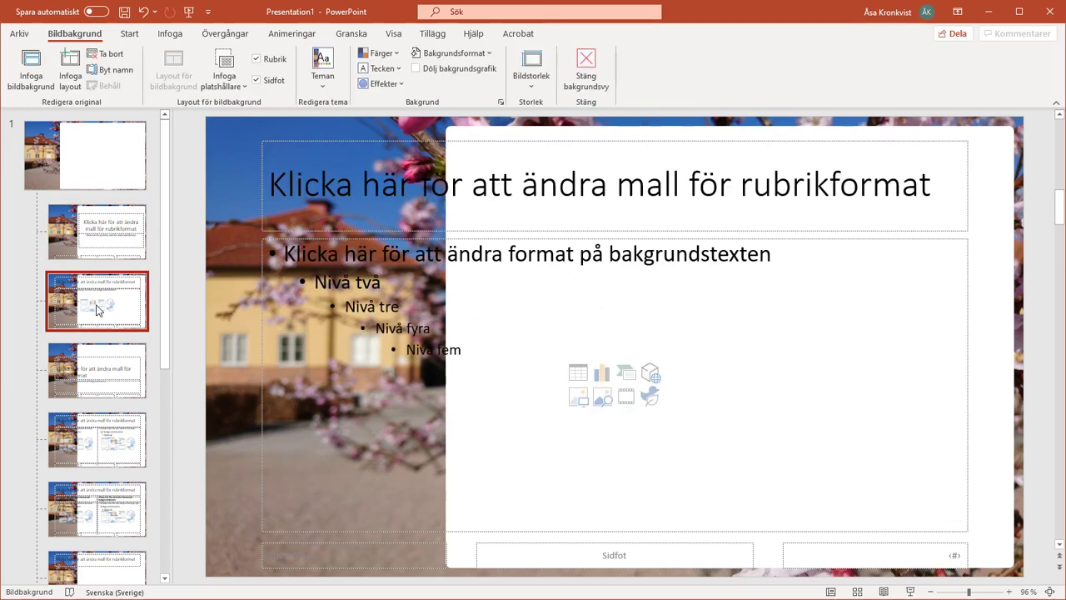
# Fit the Title and Content layout's title placeholder within the white panel
pyautogui.click(265, 223)
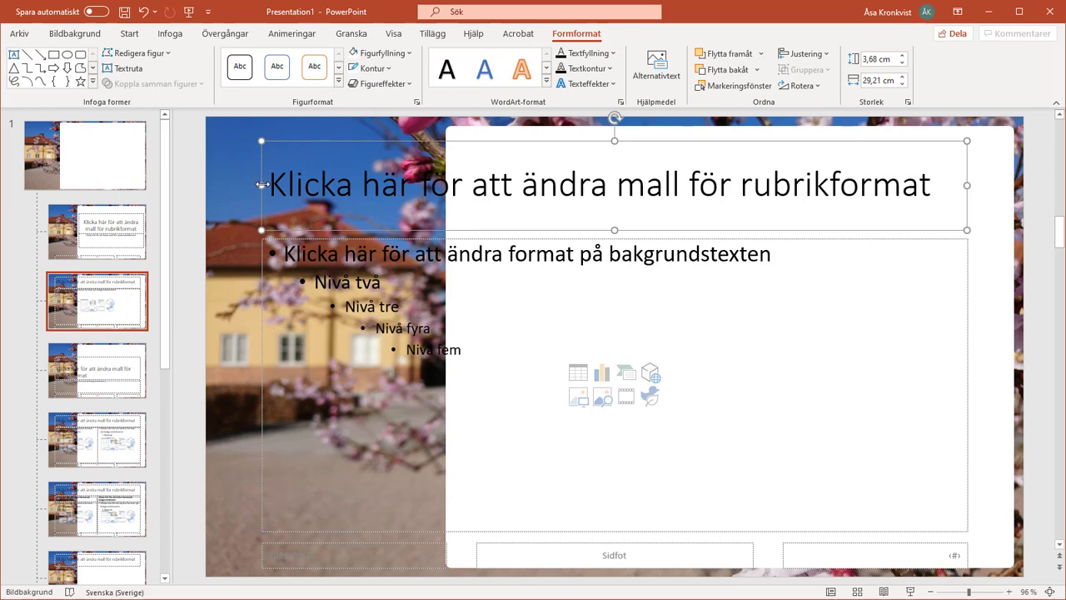
pyautogui.moveTo(261, 185); pyautogui.dragTo(460, 181)
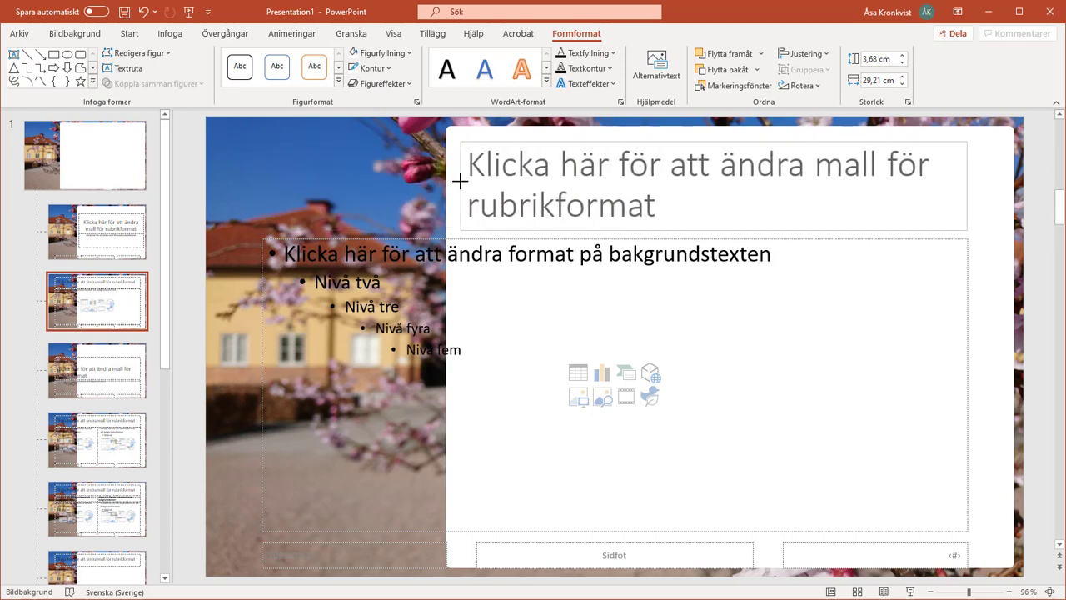
pyautogui.moveTo(967, 185); pyautogui.dragTo(999, 190)
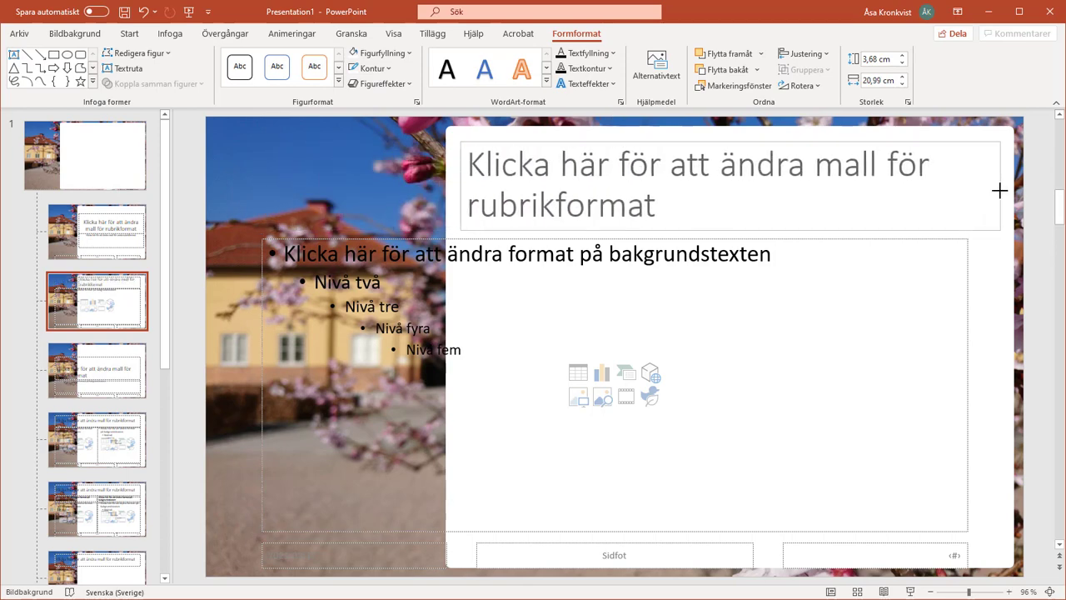
# Fit the body placeholder inside the panel and extend it further down the slide
pyautogui.click(931, 295)
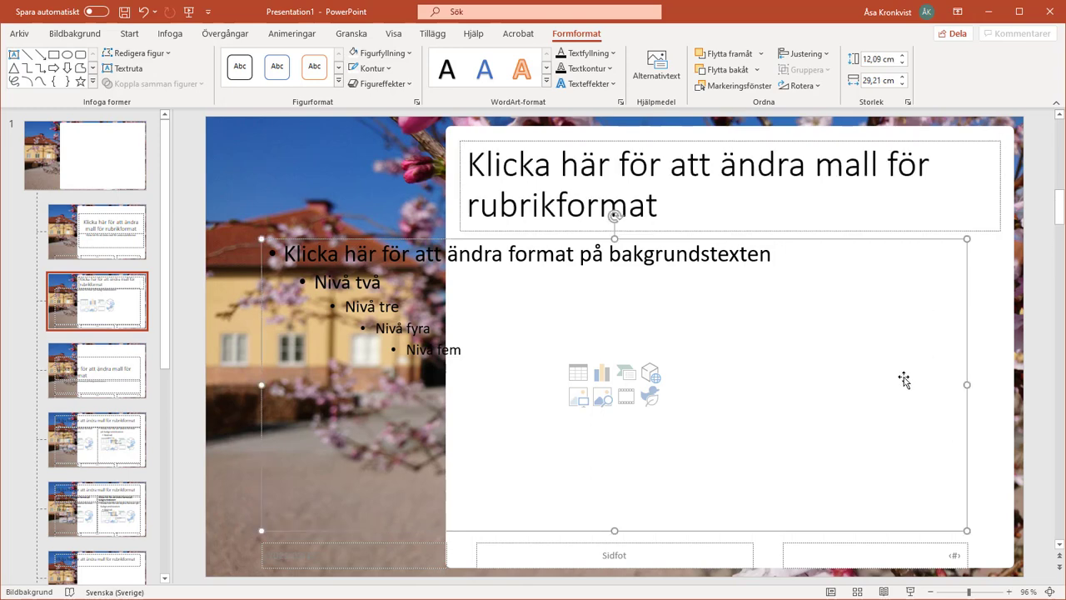
pyautogui.moveTo(965, 386); pyautogui.dragTo(1002, 390)
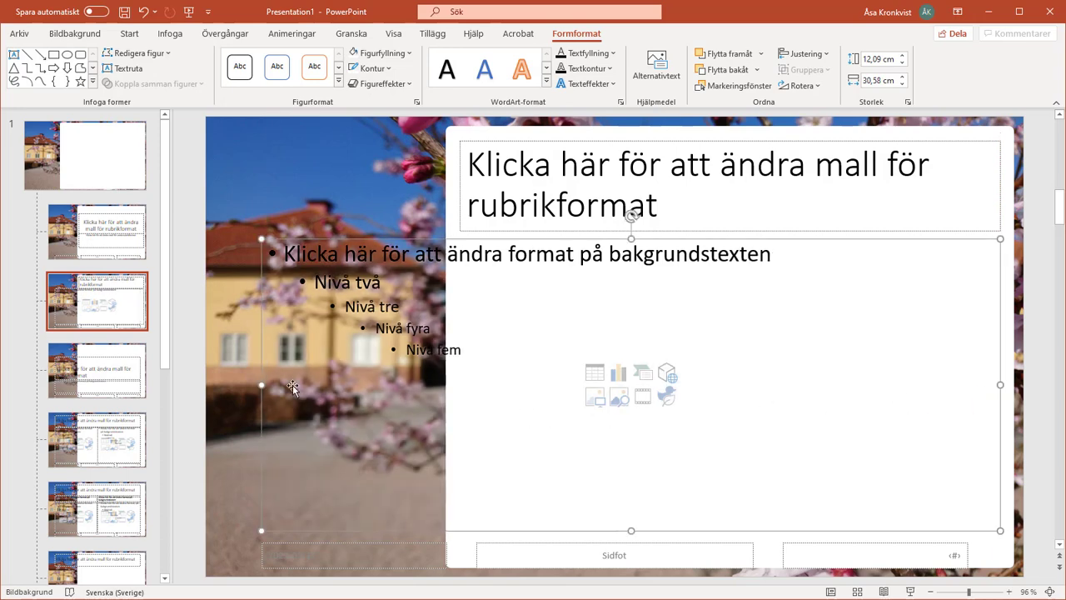
pyautogui.moveTo(261, 386); pyautogui.dragTo(460, 366)
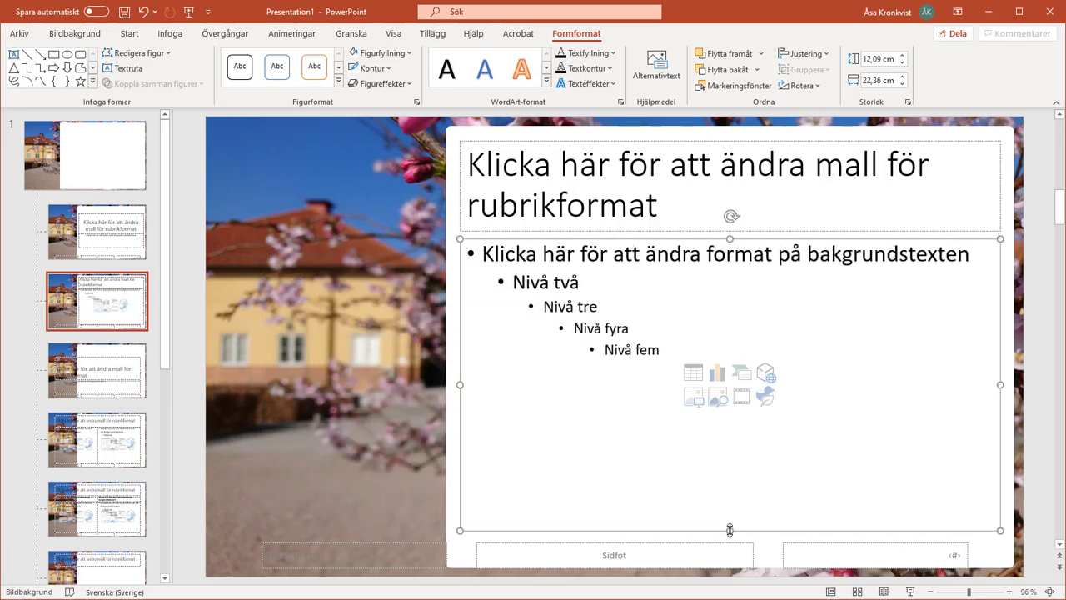
pyautogui.moveTo(729, 530); pyautogui.dragTo(737, 561)
pyautogui.click(121, 310)
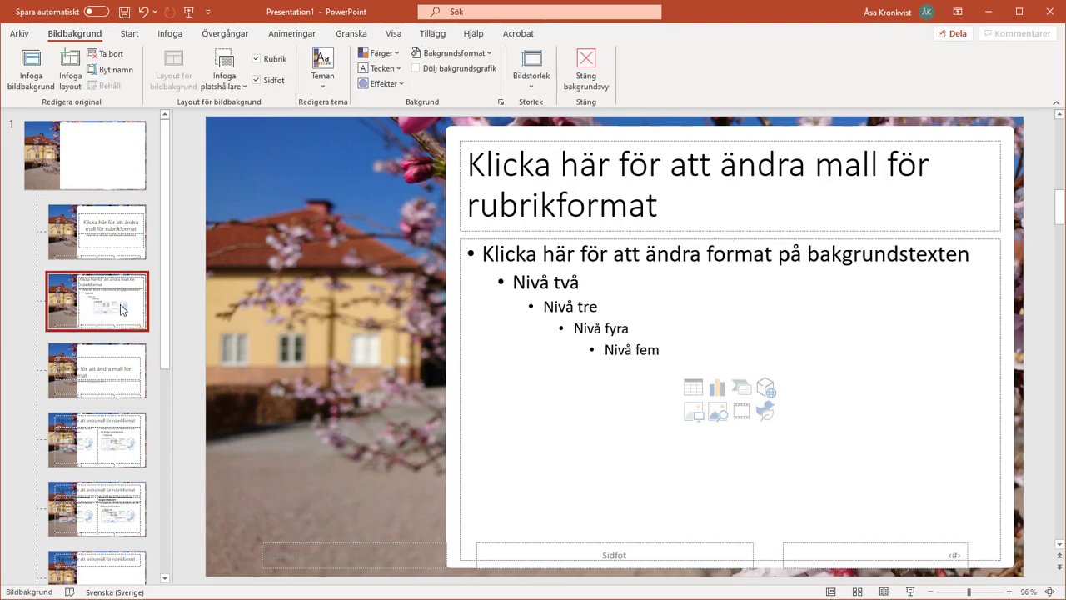
# Compare the Title Only layout against the Title and Content layout
pyautogui.click(111, 358)
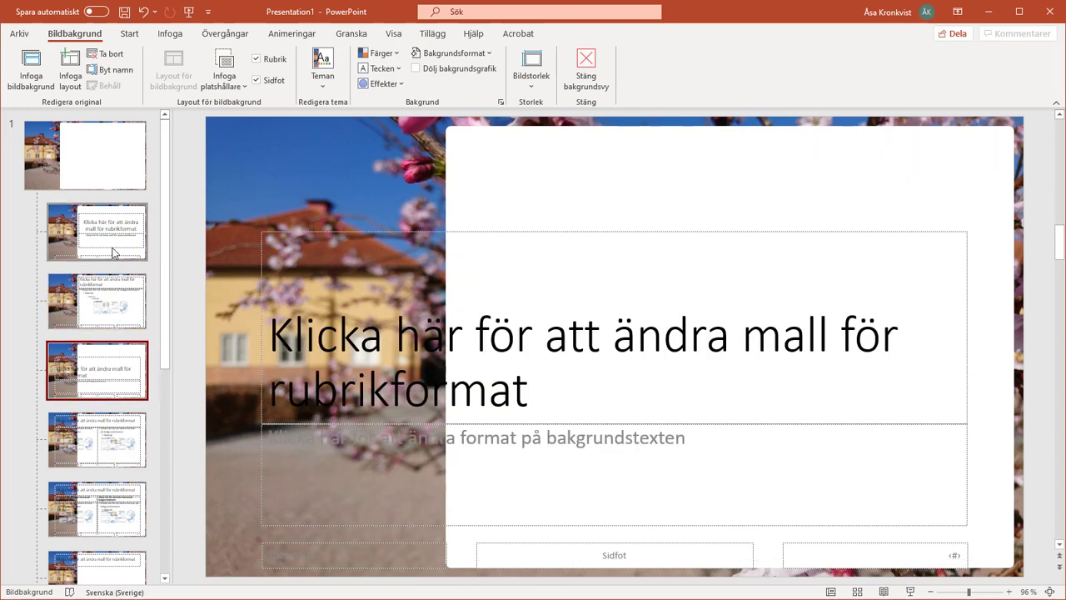
pyautogui.click(111, 302)
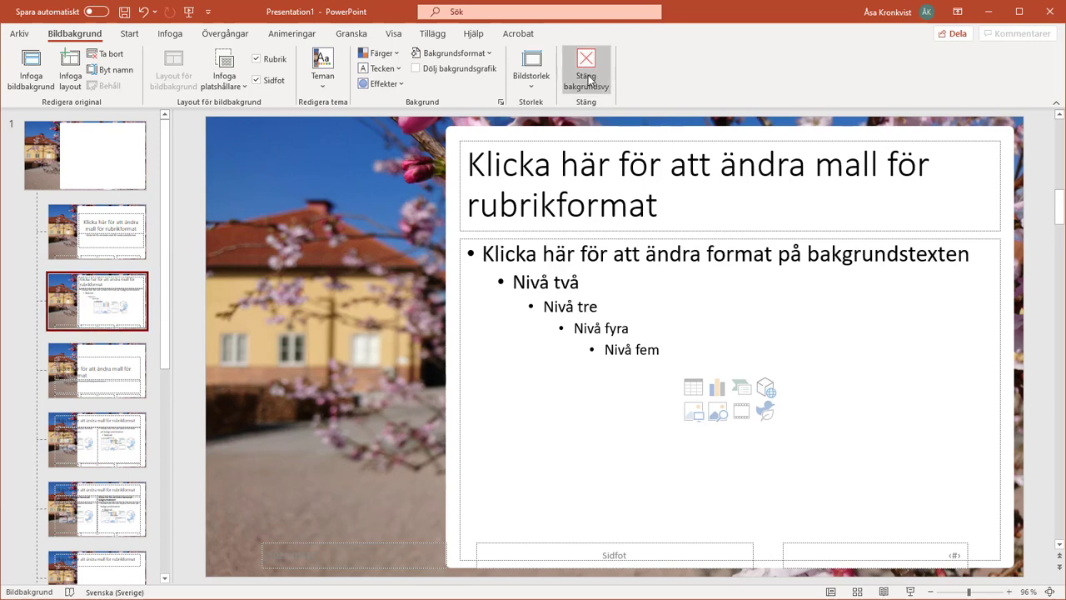
pyautogui.click(393, 33)
# Back in normal view, title the first slide 'Väldigt intressant presentation' with subtitle 'I min mall'
pyautogui.click(32, 72)
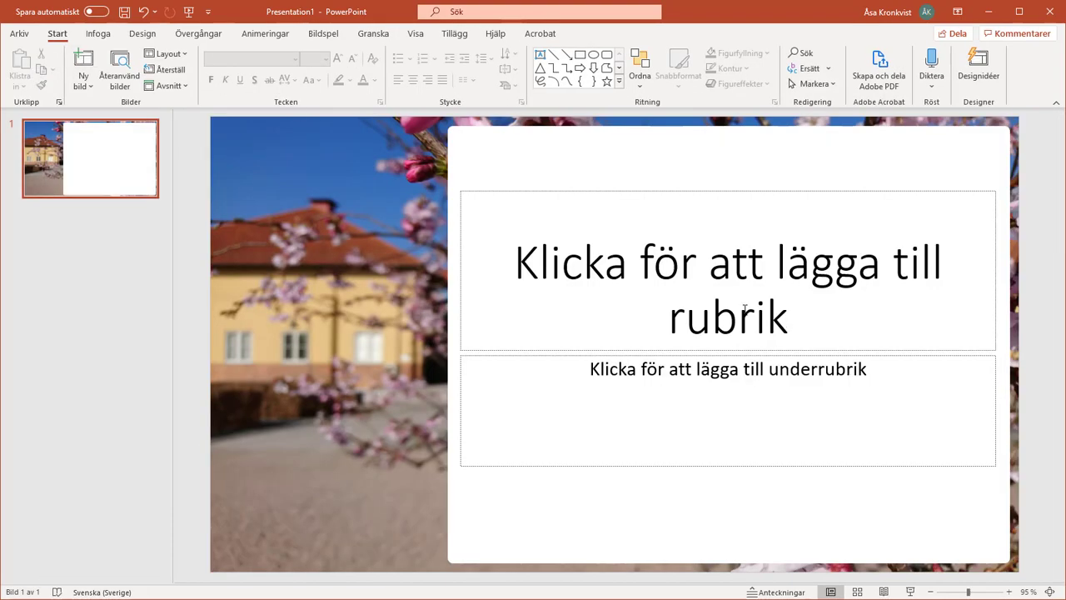
pyautogui.click(714, 271)
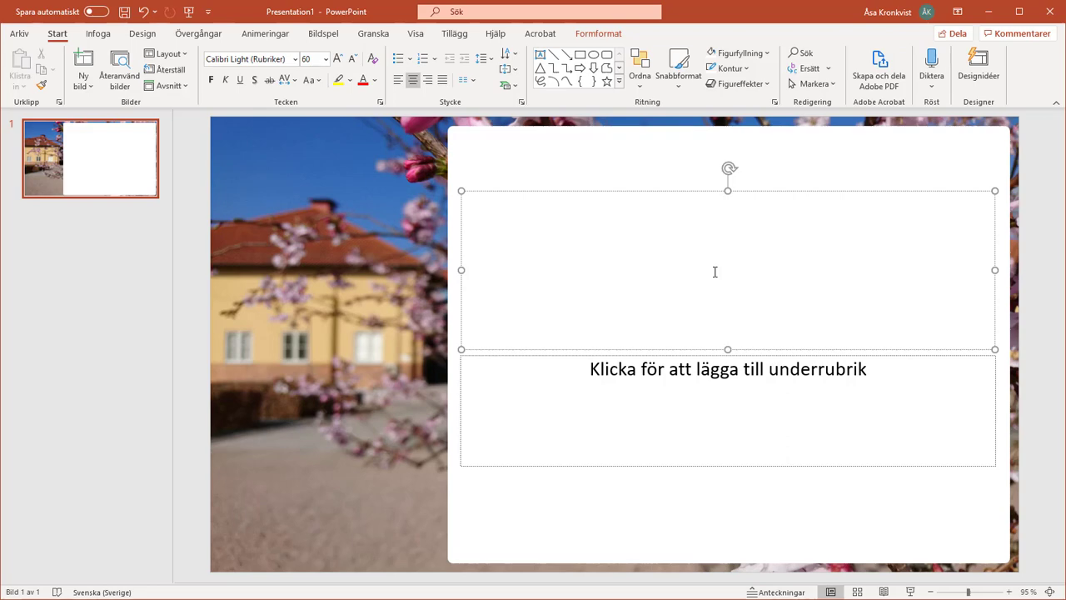
pyautogui.write('Väldigt intressant presentation')
pyautogui.click(688, 369)
pyautogui.write('I min mall')
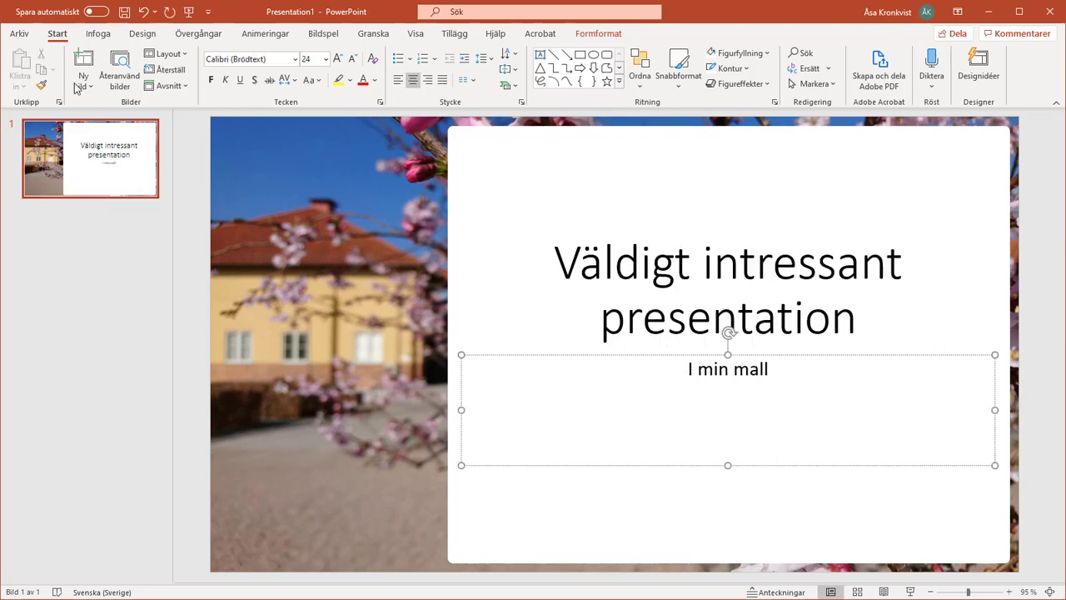
# Add a second slide and start editing its title
pyautogui.click(83, 57)
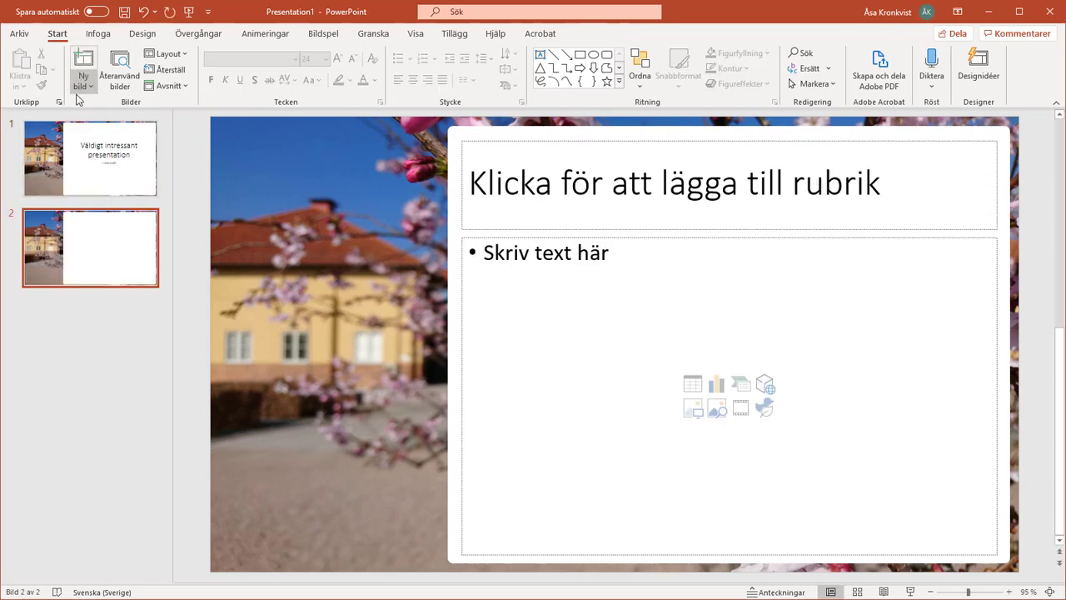
pyautogui.click(55, 160)
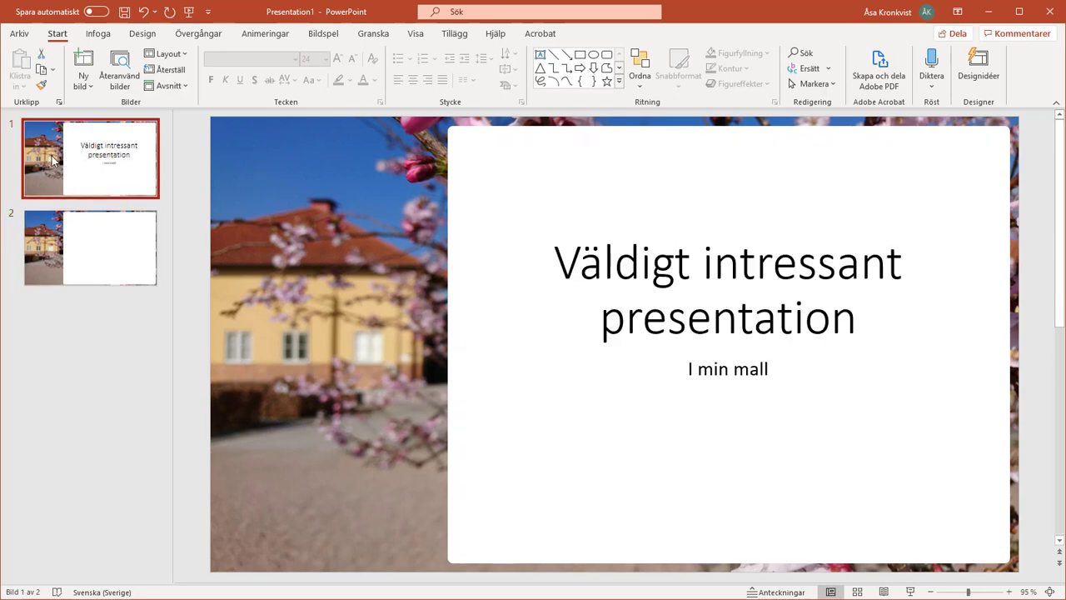
pyautogui.click(51, 255)
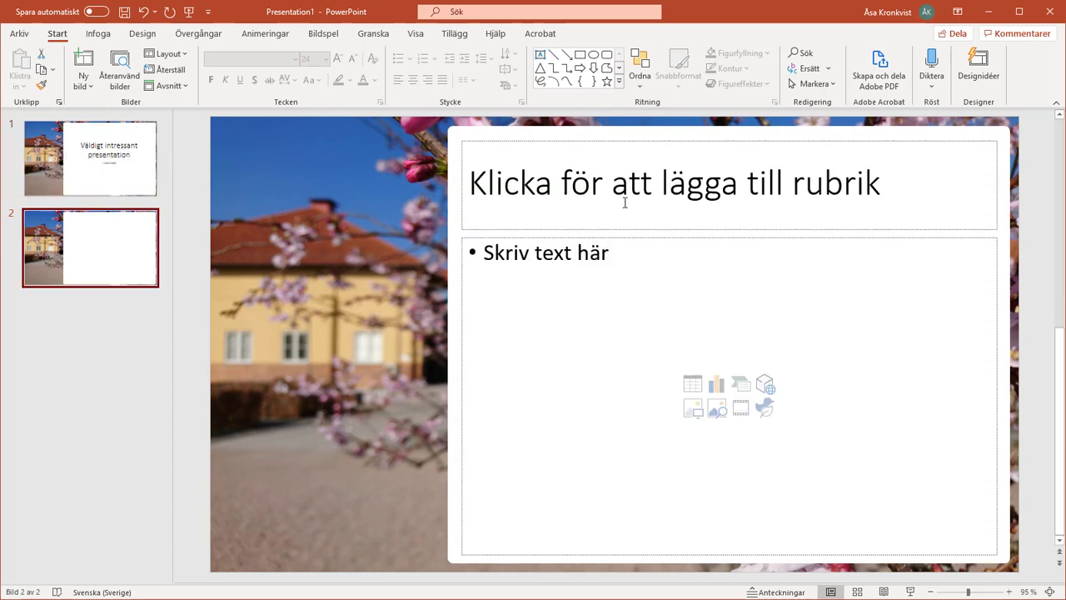
pyautogui.click(575, 207)
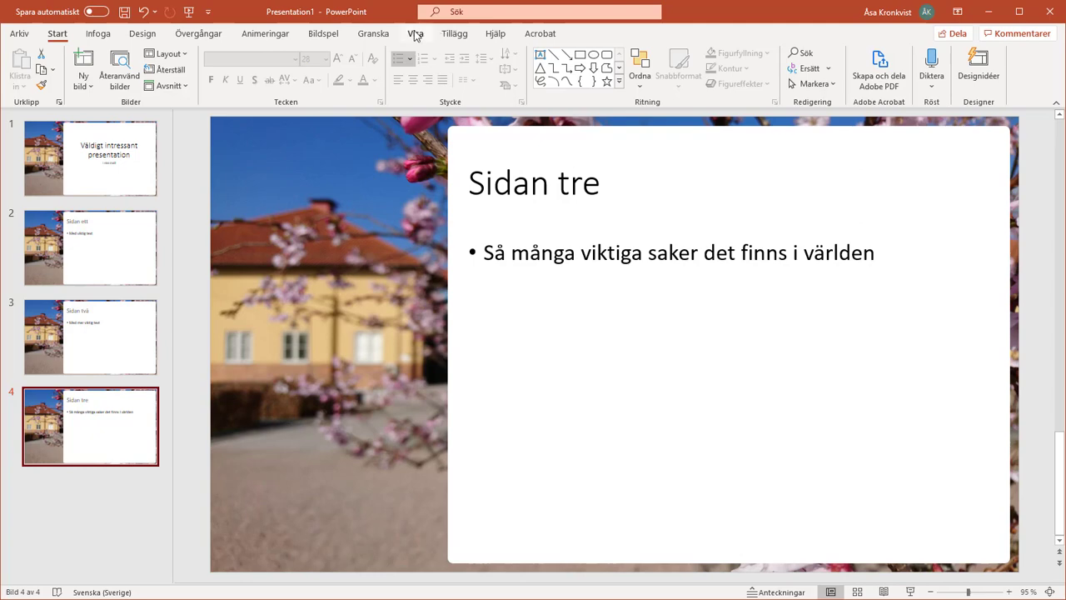
pyautogui.click(415, 34)
# Reopen the slide master and delete the old background photo from the top-level master
pyautogui.click(266, 71)
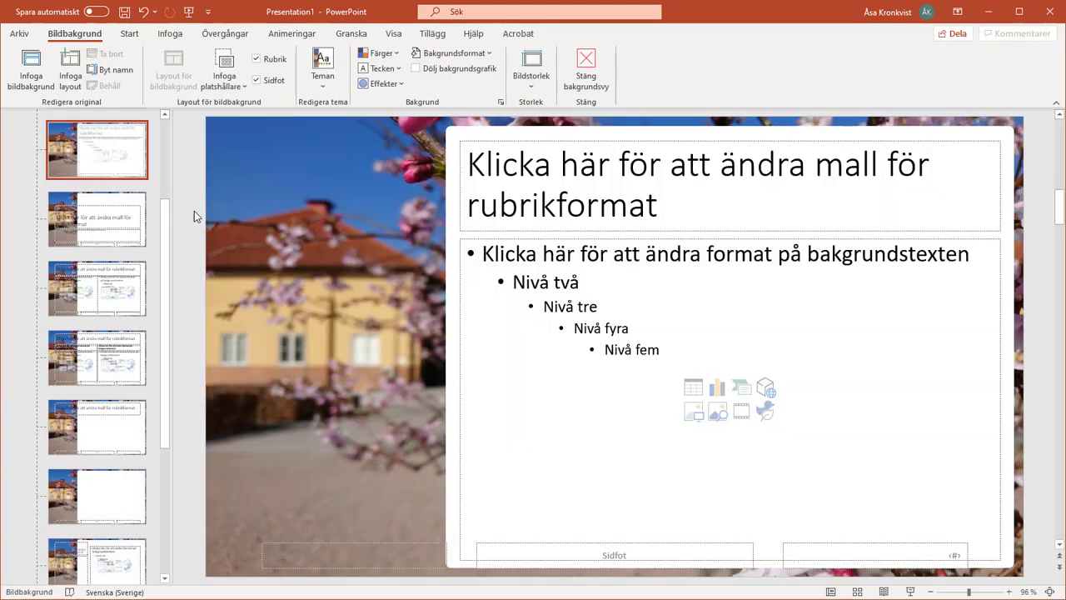
pyautogui.scroll(5, 159, 250)
pyautogui.click(68, 155)
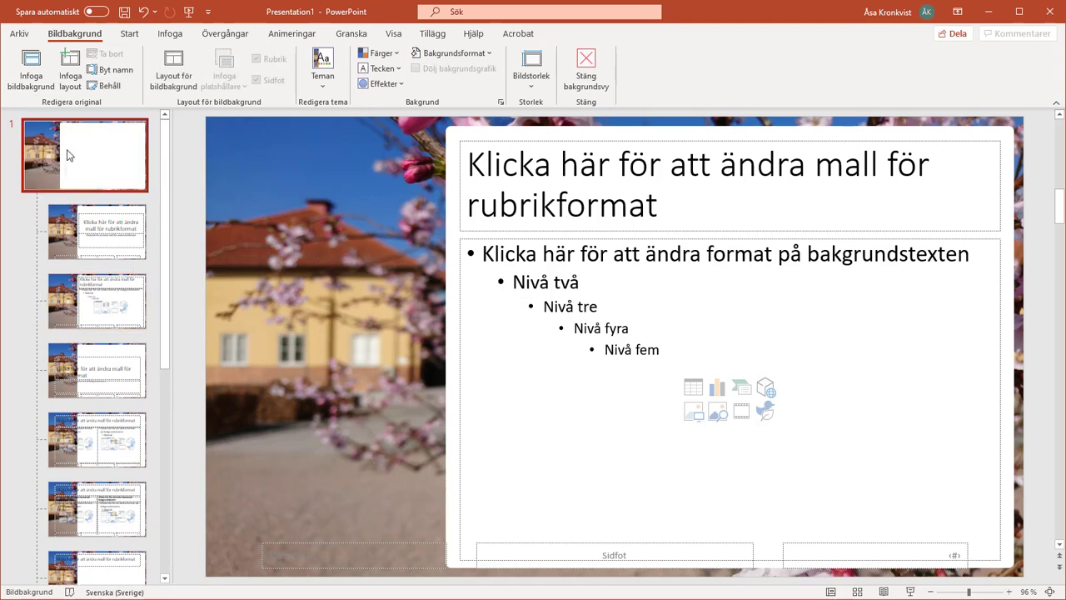
pyautogui.click(274, 195)
pyautogui.press('Delete')
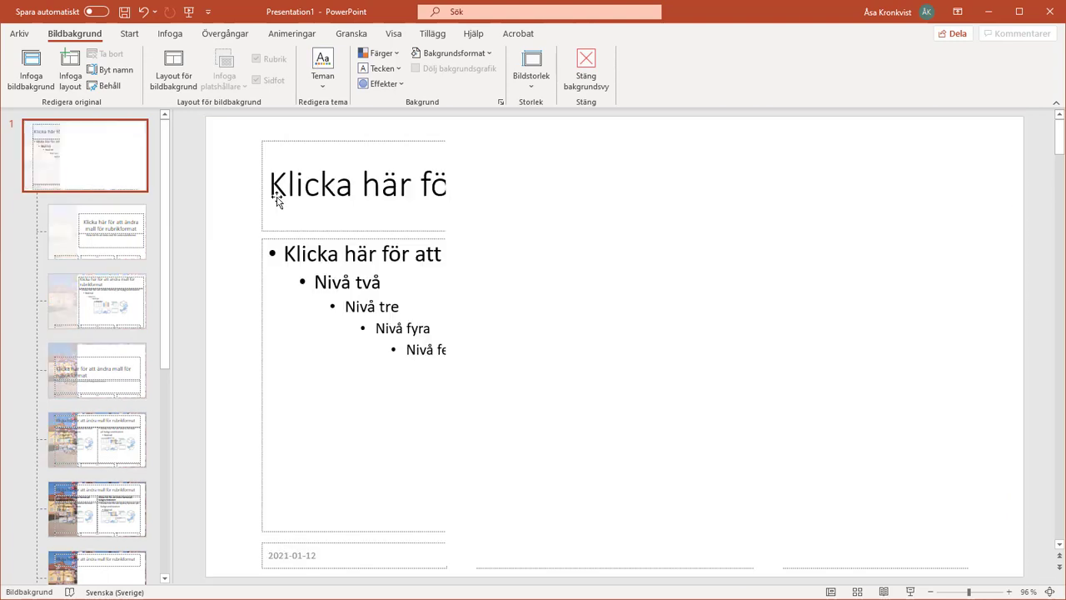
# Insert jul.jpg from this computer and send it behind the white panel
pyautogui.click(176, 35)
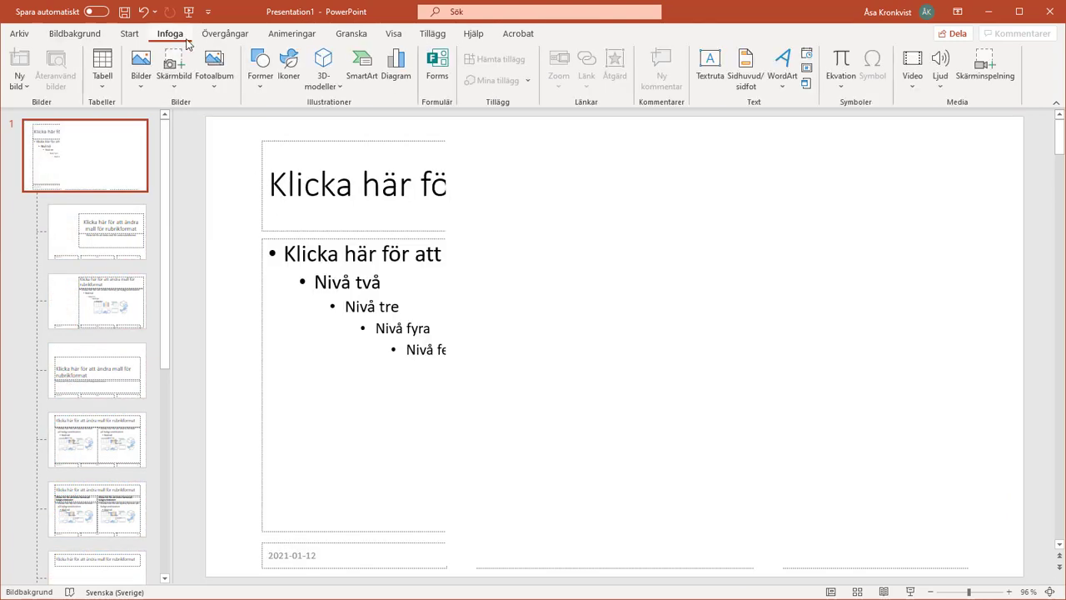
pyautogui.click(141, 74)
pyautogui.click(158, 124)
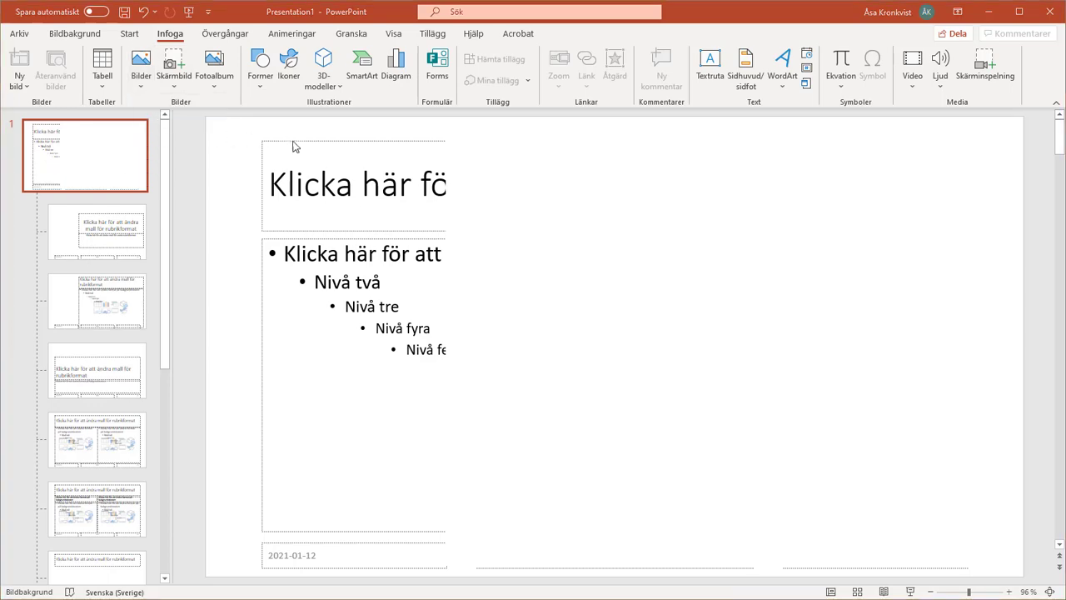
pyautogui.doubleClick(158, 154)
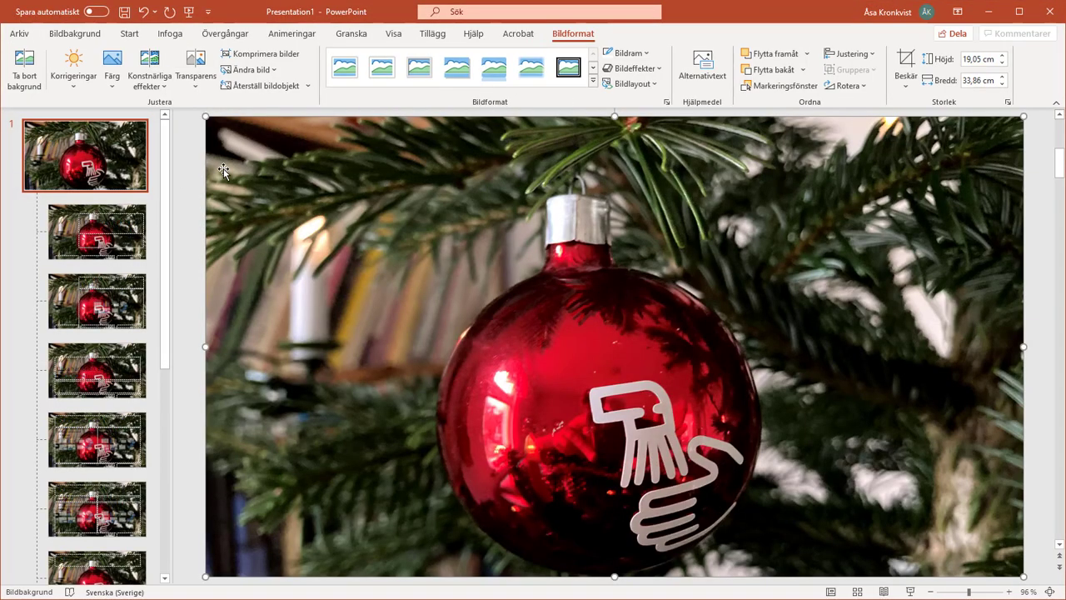
pyautogui.rightClick(223, 168)
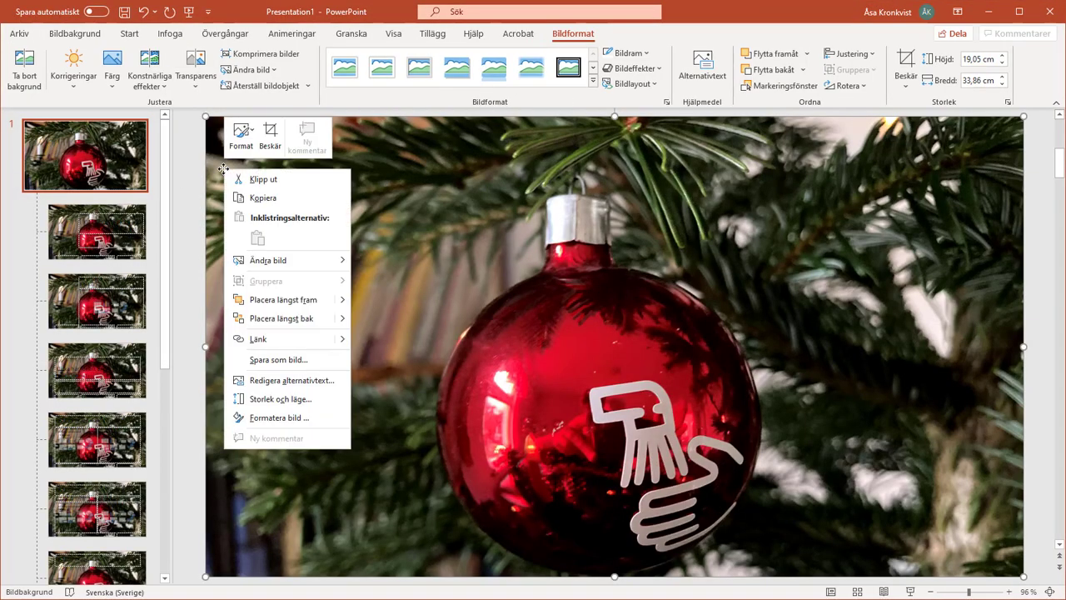
pyautogui.click(278, 319)
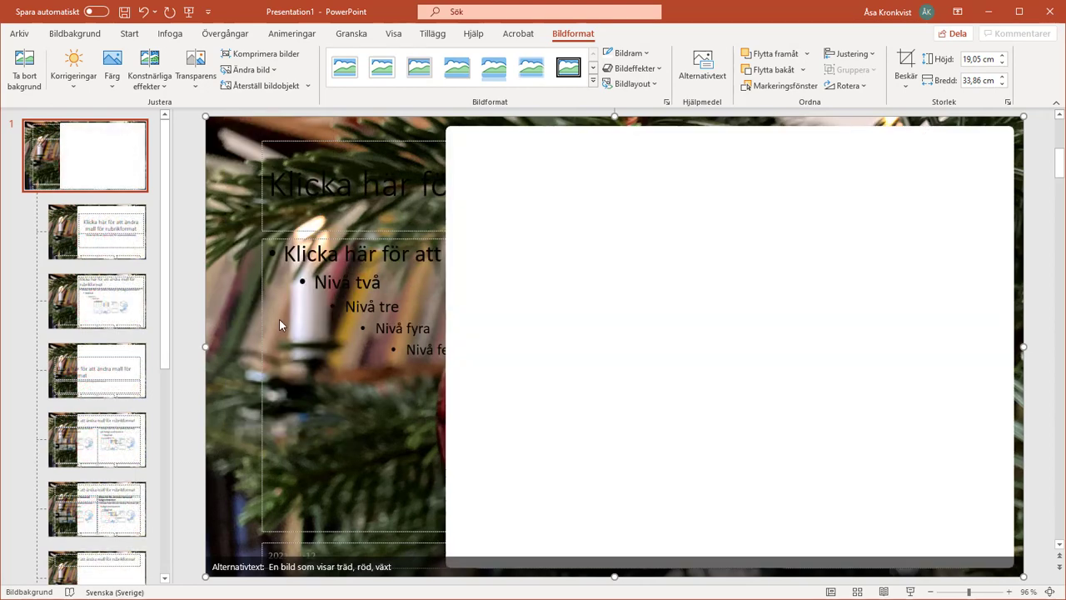
pyautogui.click(526, 196)
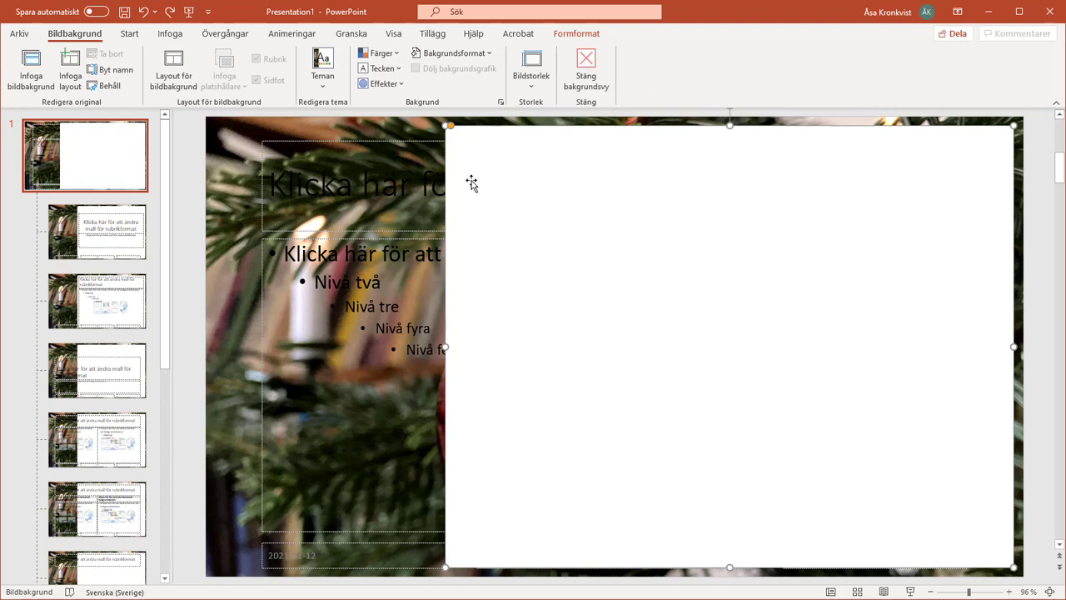
# Give the white panel a sketched wavy outline, coloured red, with a much heavier weight
pyautogui.click(580, 35)
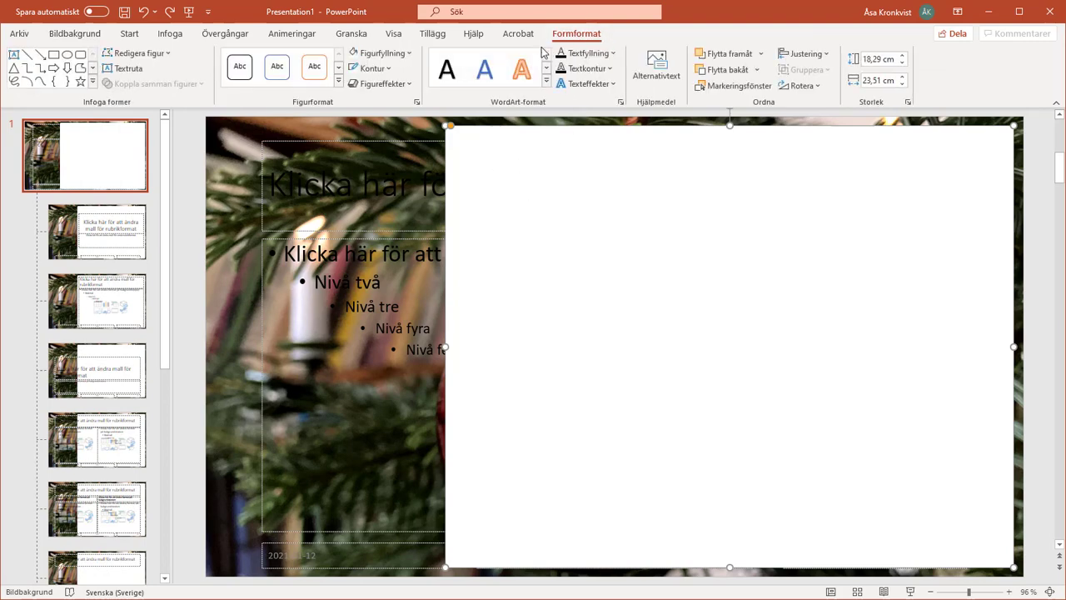
pyautogui.click(389, 70)
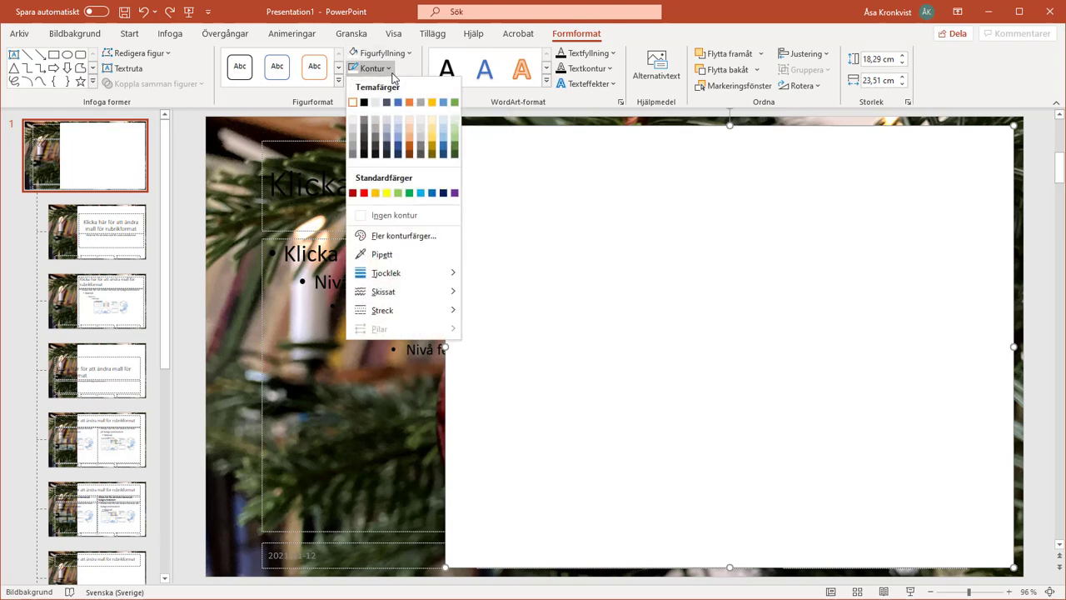
pyautogui.moveTo(404, 291)
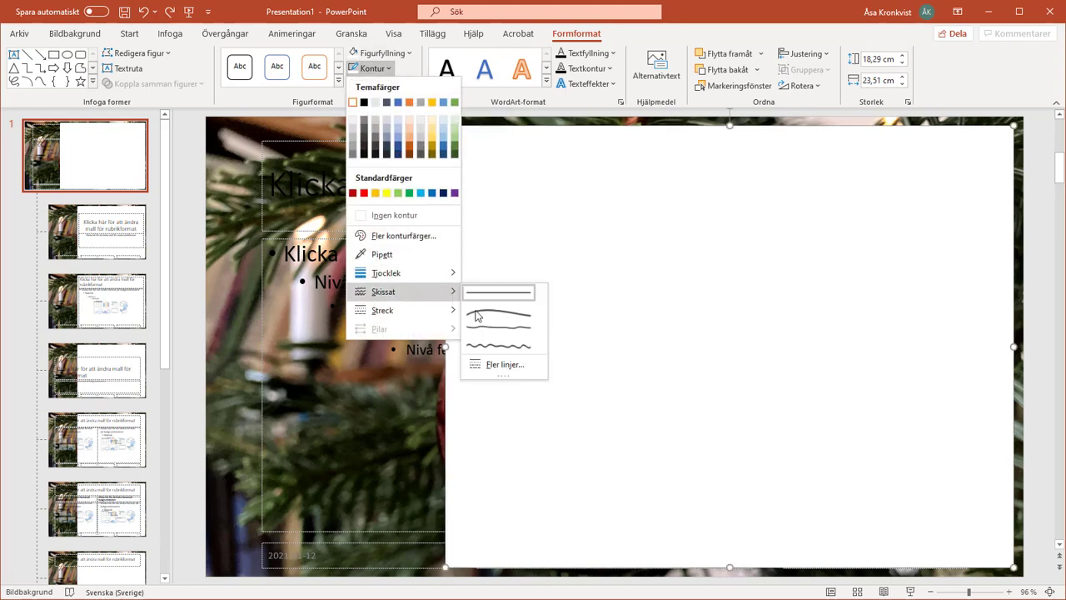
pyautogui.click(498, 345)
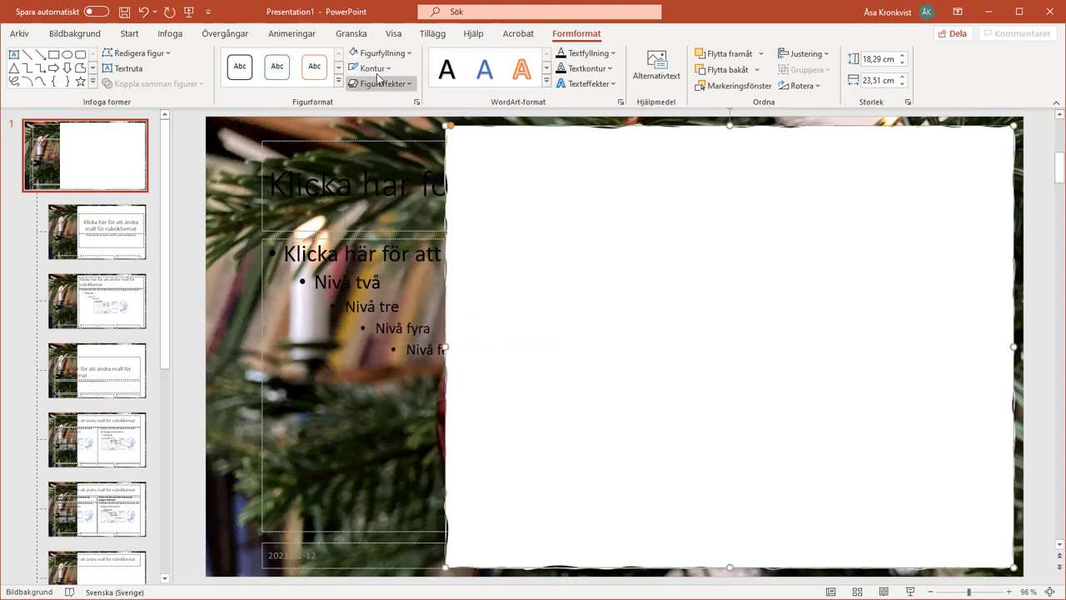
pyautogui.click(394, 68)
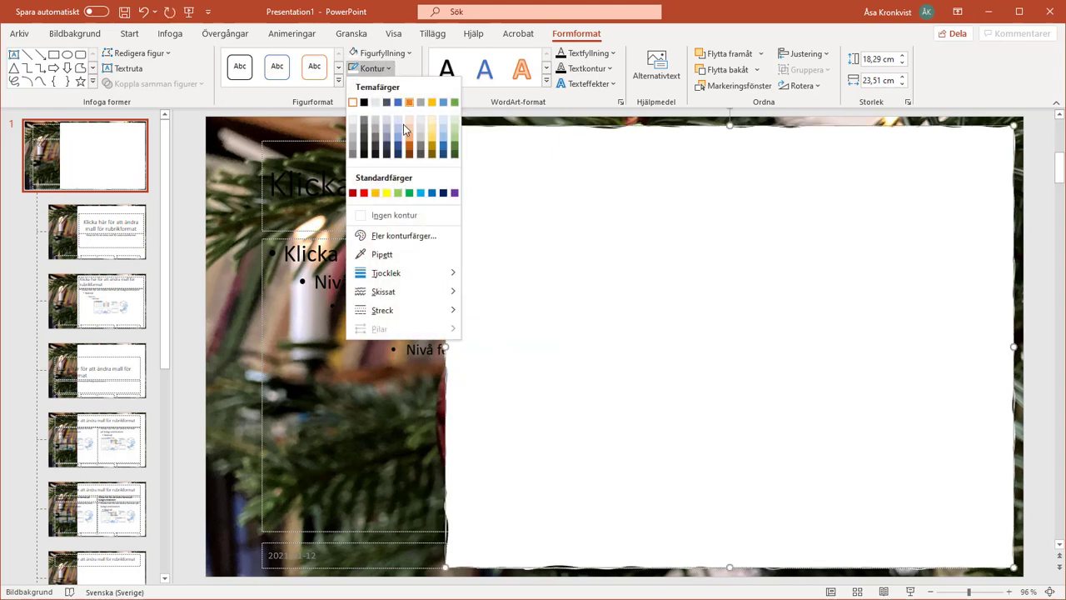
pyautogui.click(363, 193)
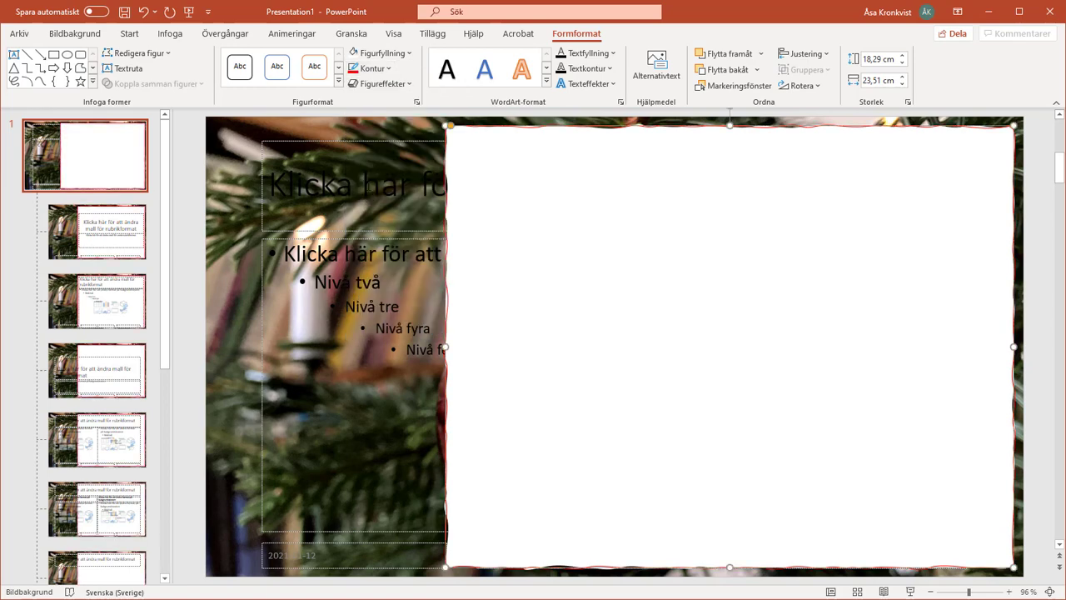
pyautogui.click(385, 68)
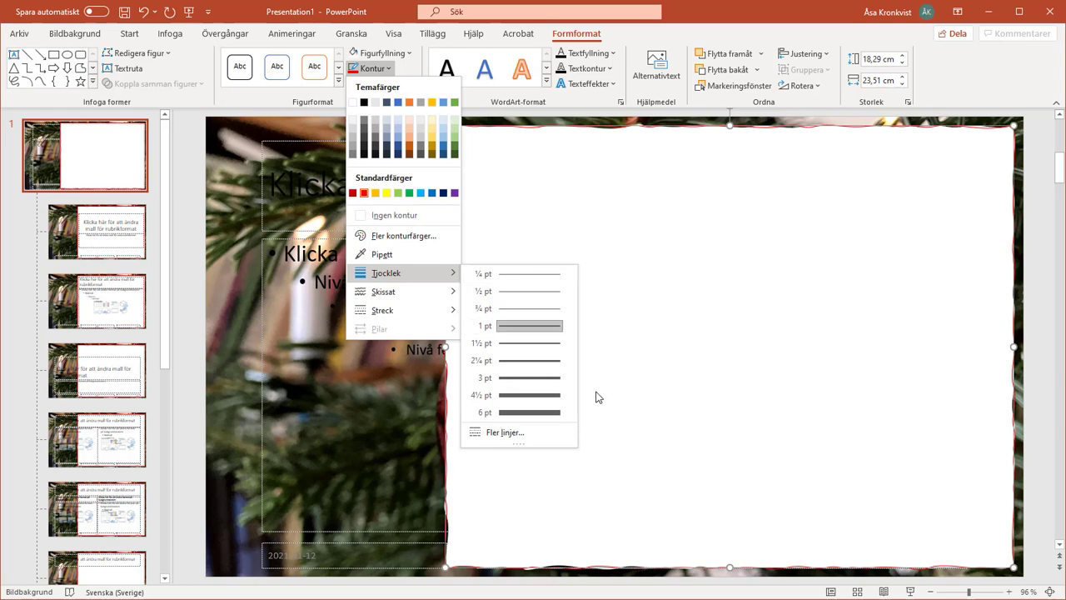
pyautogui.click(541, 391)
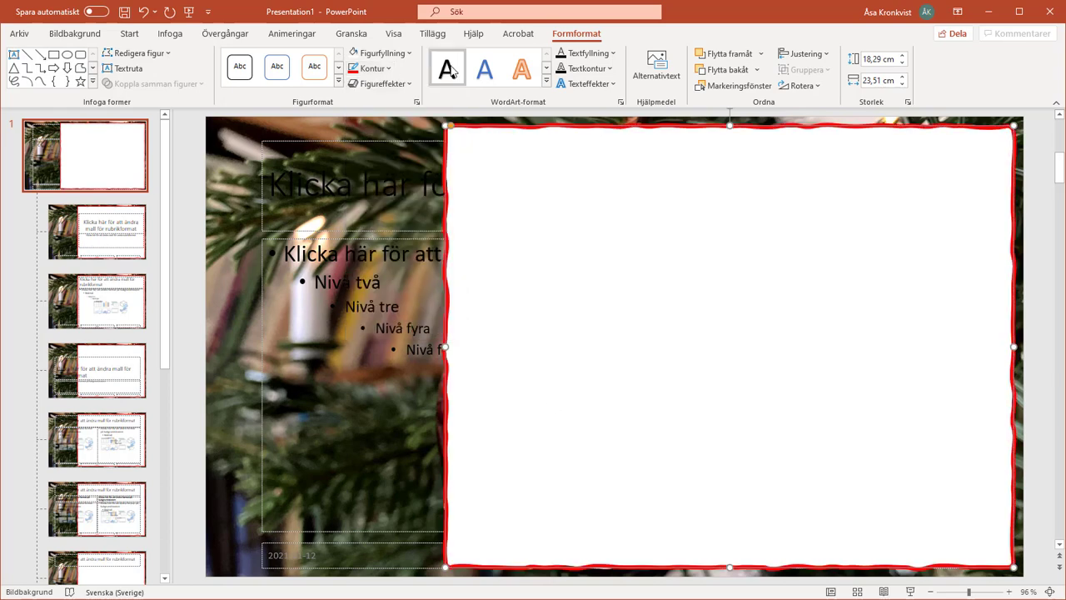
pyautogui.click(396, 38)
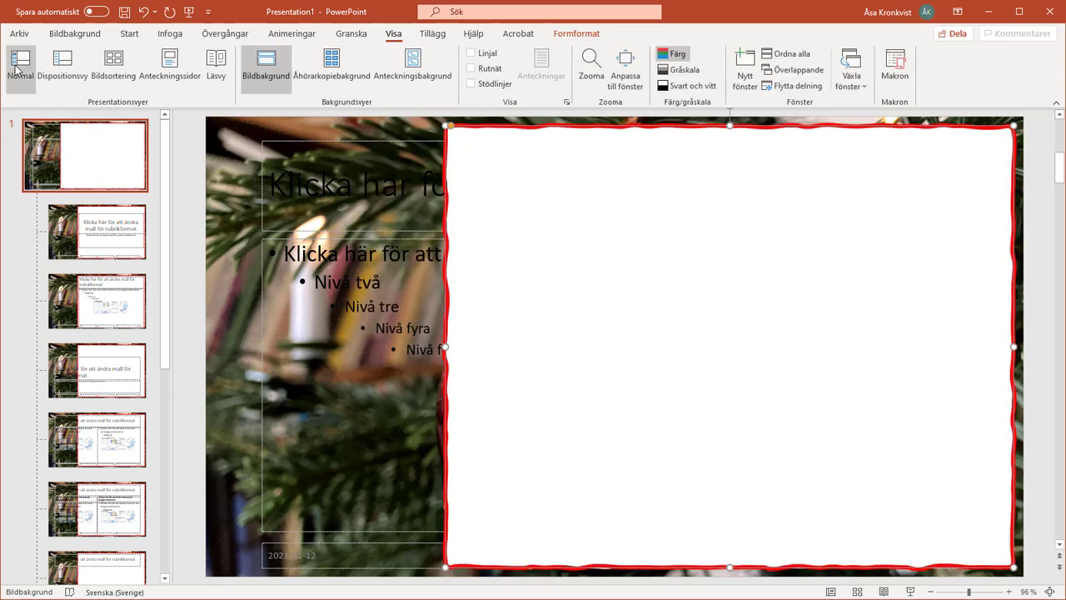
# Switch back to Normal view and flip through the first slide thumbnails to confirm the Christmas-tree design
pyautogui.click(21, 66)
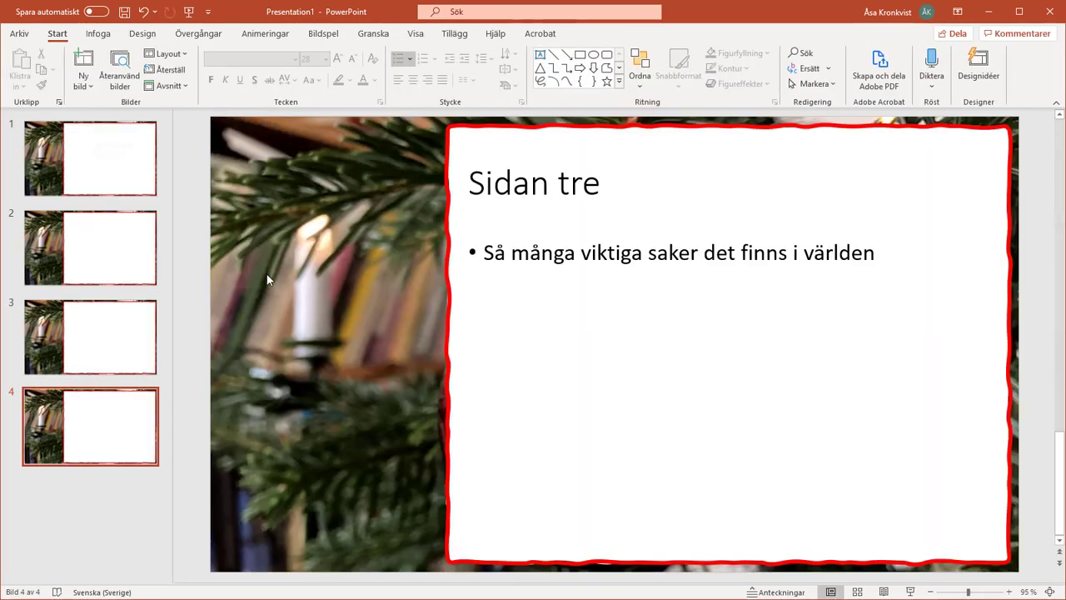
pyautogui.click(125, 176)
pyautogui.click(125, 255)
pyautogui.click(129, 333)
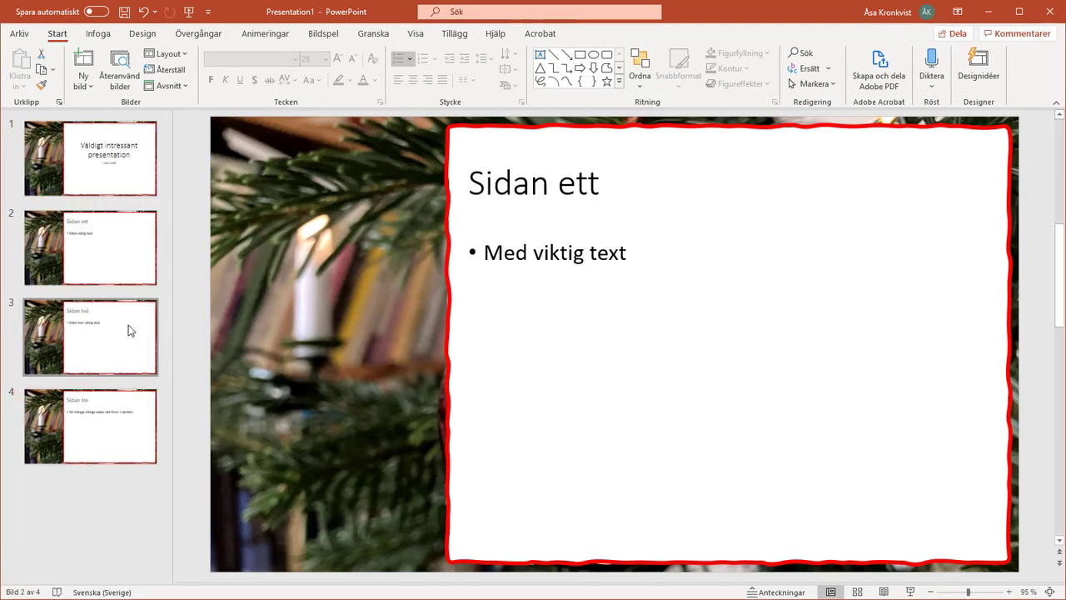